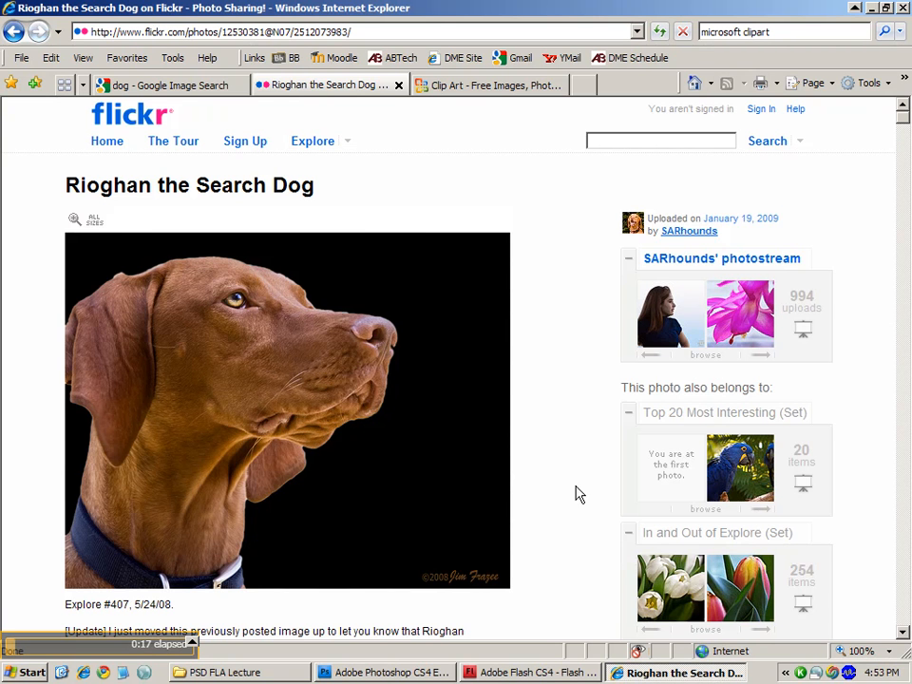
- Copy the large dog photo from the Flickr page to the clipboard
{"action": "scroll", "coordinate": [537, 446], "scroll_direction": "down", "scroll_amount": 3}
{"action": "scroll", "coordinate": [537, 445], "scroll_direction": "down", "scroll_amount": 3}
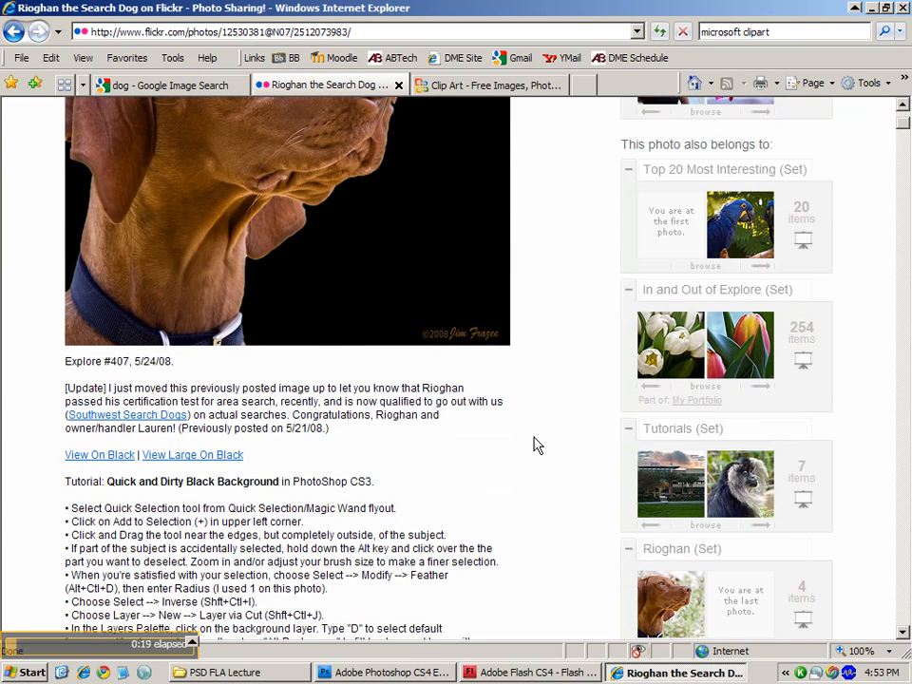
{"action": "scroll", "coordinate": [537, 445], "scroll_direction": "up", "scroll_amount": 4}
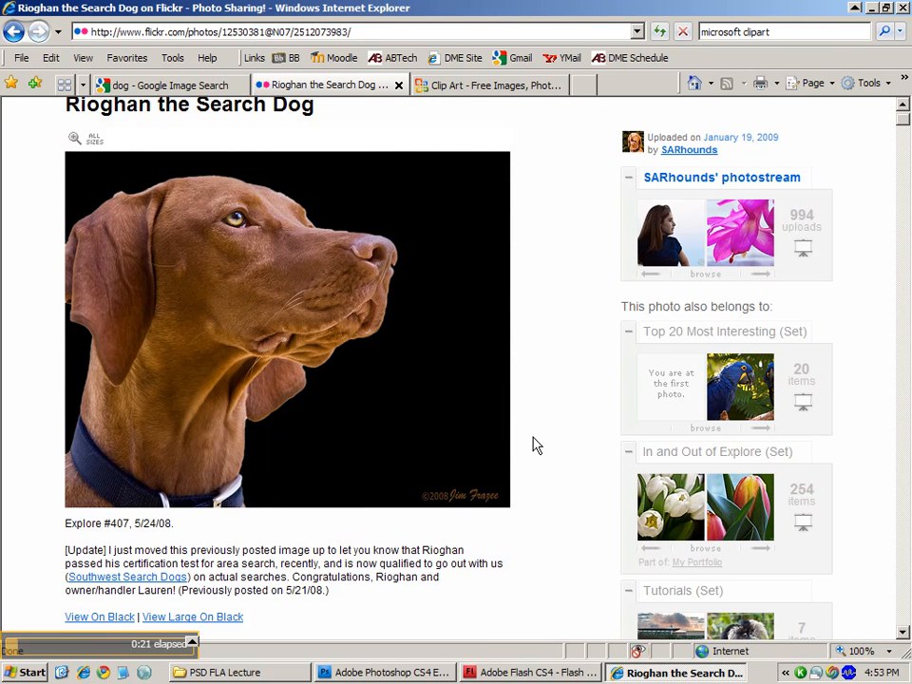
{"action": "right_click", "coordinate": [447, 244]}
{"action": "left_click", "coordinate": [488, 453]}
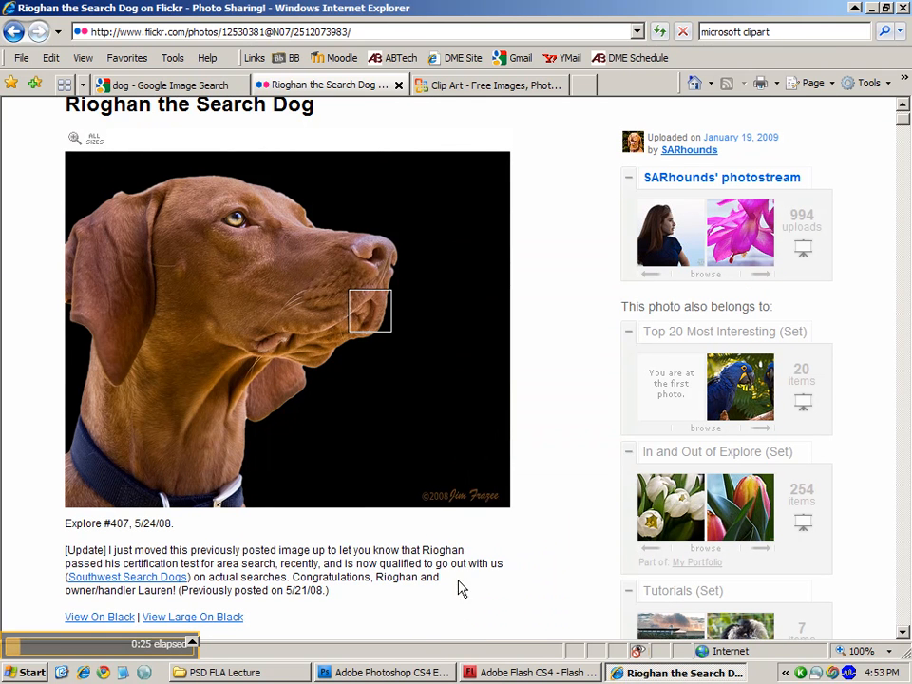
- Switch to Photoshop, create a new document with the default settings and paste the dog photo into it
{"action": "left_click", "coordinate": [418, 670]}
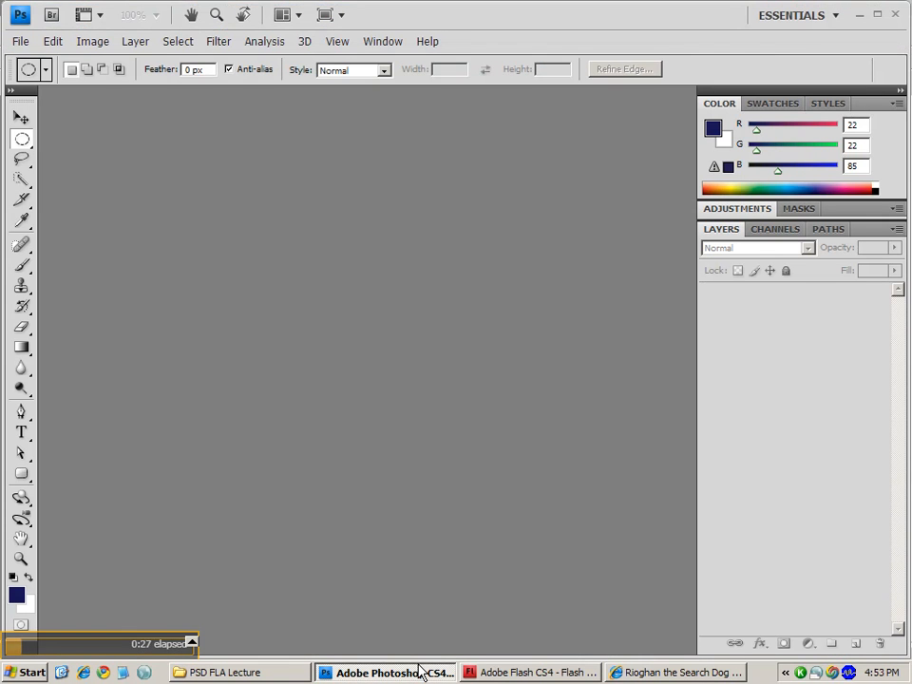
{"action": "key", "text": "ctrl+n"}
{"action": "key", "text": "Return"}
{"action": "key", "text": "ctrl+v"}
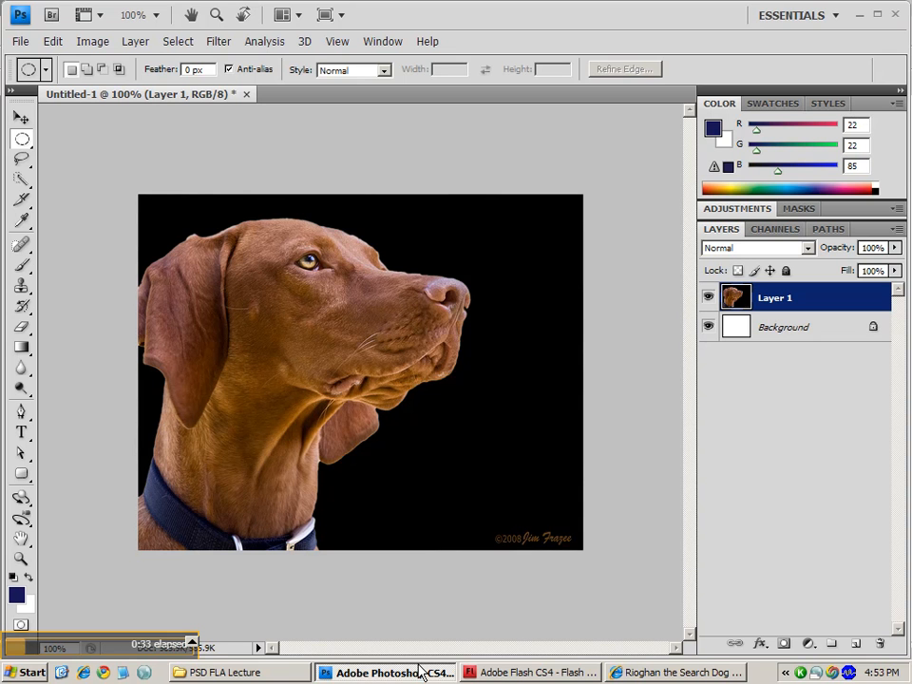
- Select the black areas around the dog with the Magic Wand, delete them from Layer 1, and hide the Background layer
{"action": "left_click_drag", "start_coordinate": [21, 178], "coordinate": [93, 196]}
{"action": "left_click", "coordinate": [171, 221]}
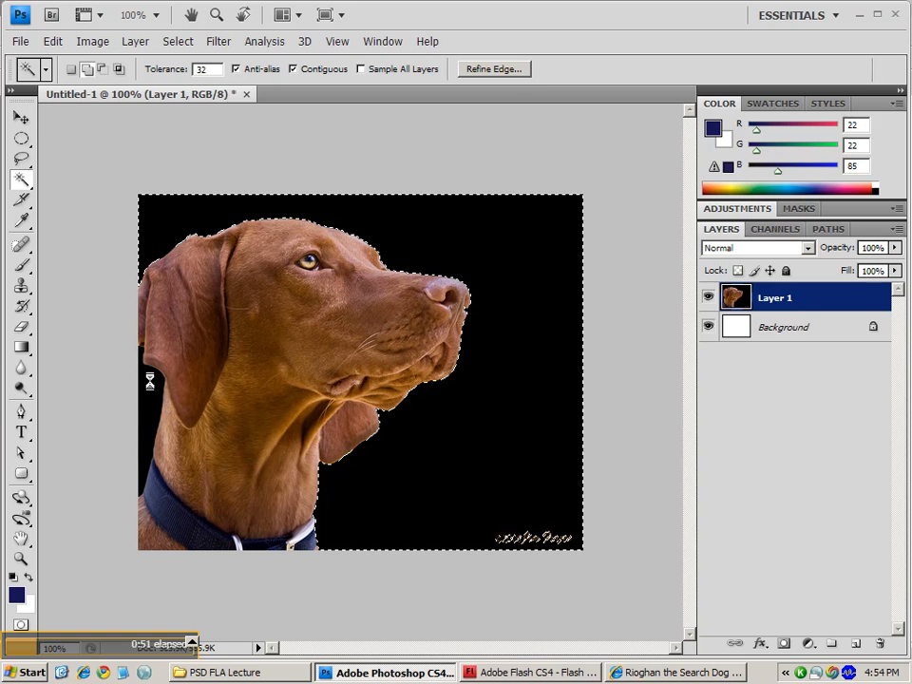
{"action": "left_click", "coordinate": [149, 386], "text": "shift"}
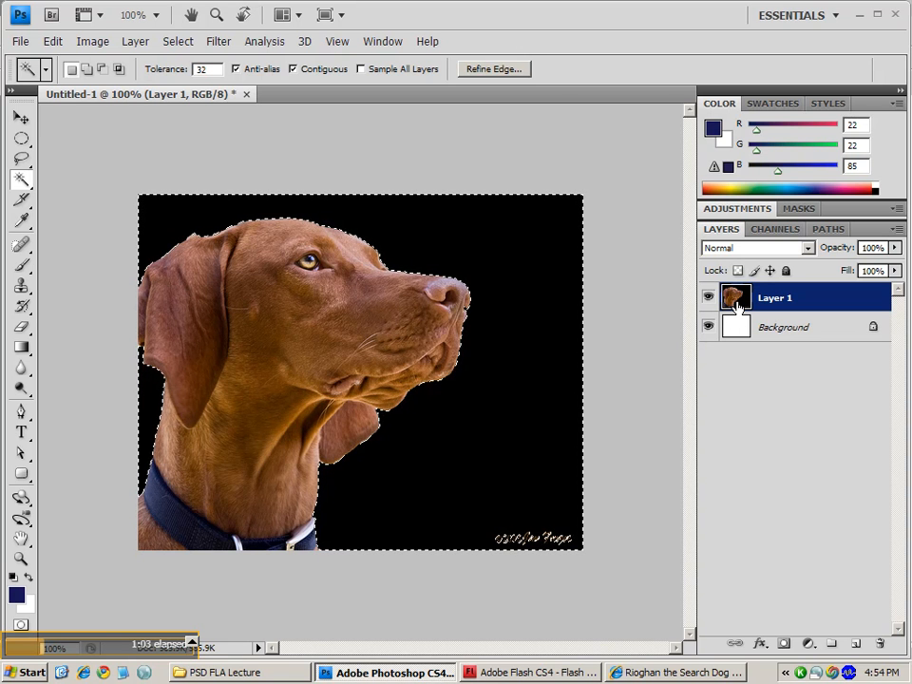
{"action": "key", "text": "Delete"}
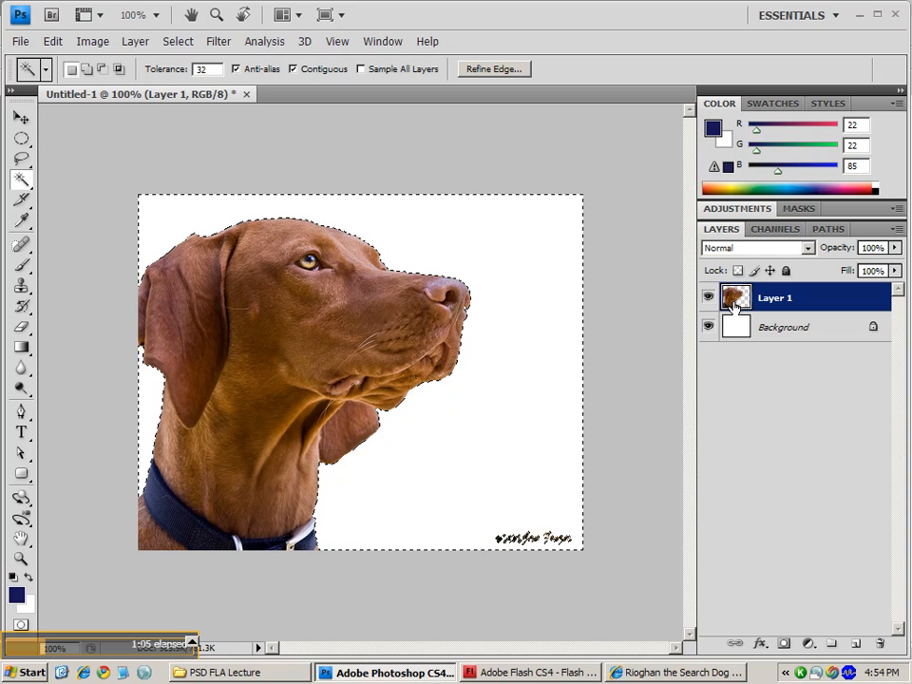
{"action": "left_click", "coordinate": [733, 326]}
{"action": "left_click", "coordinate": [709, 326]}
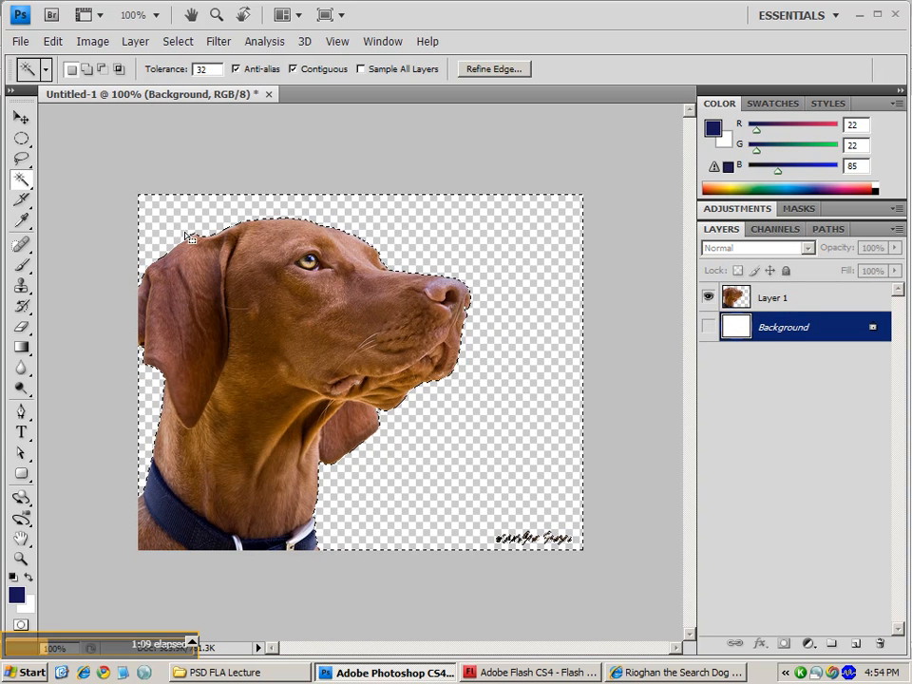
- Erase the leftover copyright signature from Layer 1 using an elliptical selection, then clear the selection
{"action": "left_click", "coordinate": [21, 138]}
{"action": "left_click", "coordinate": [224, 175]}
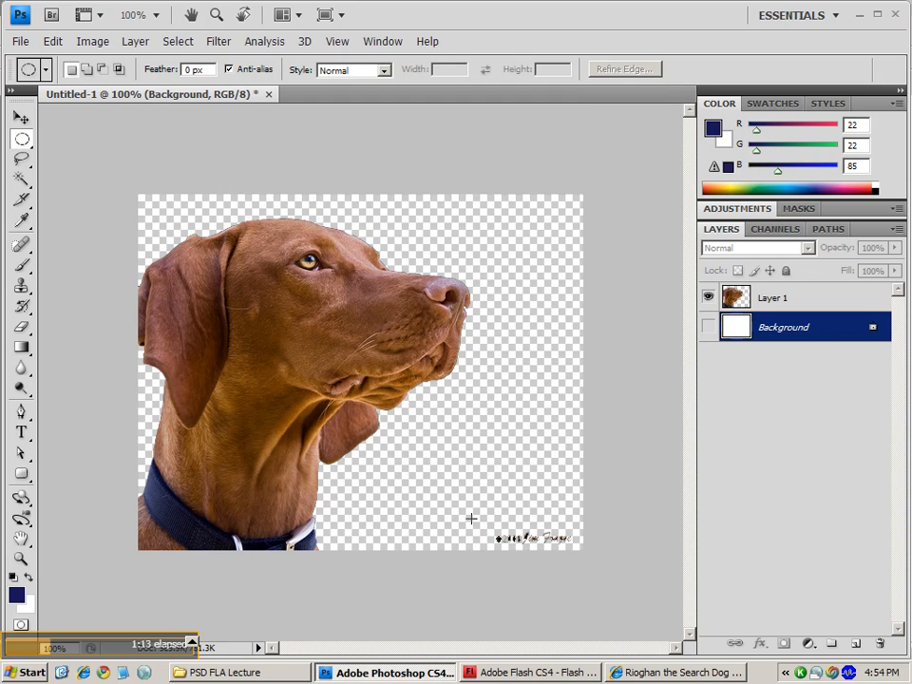
{"action": "left_click_drag", "start_coordinate": [532, 544], "coordinate": [629, 563]}
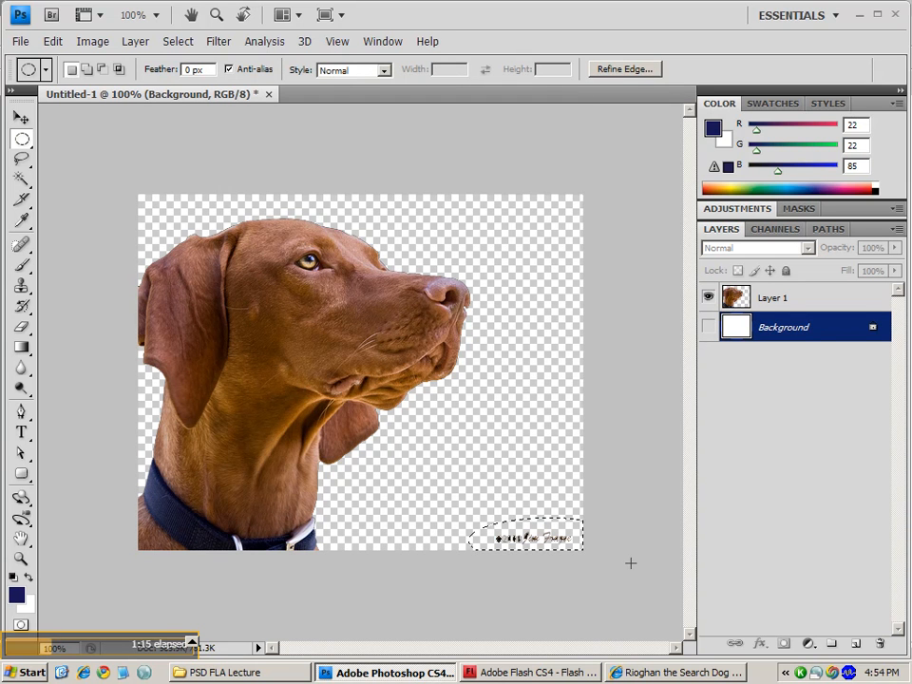
{"action": "left_click", "coordinate": [734, 300]}
{"action": "key", "text": "Delete"}
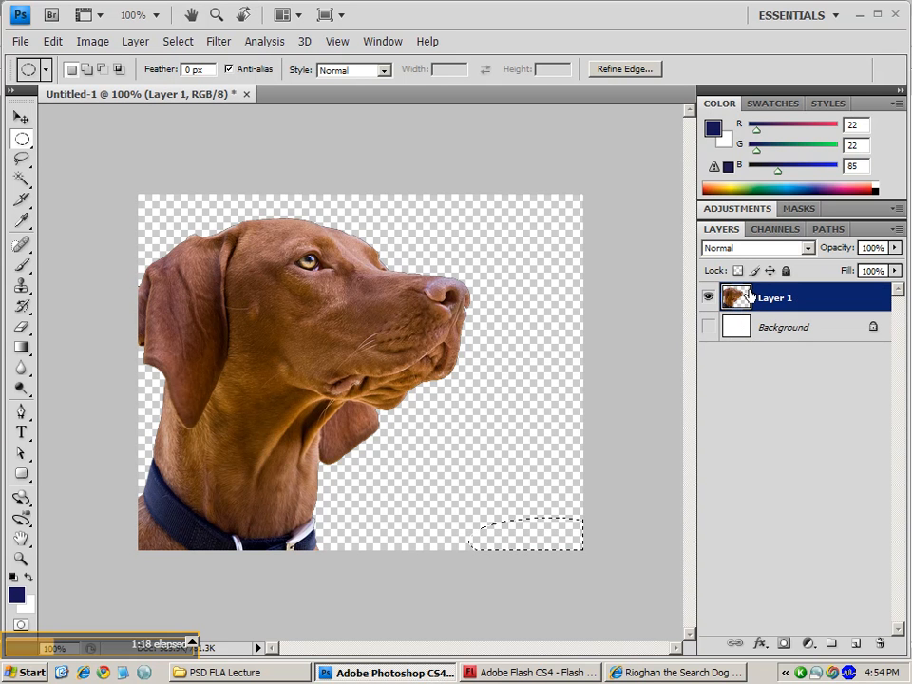
{"action": "left_click", "coordinate": [529, 432]}
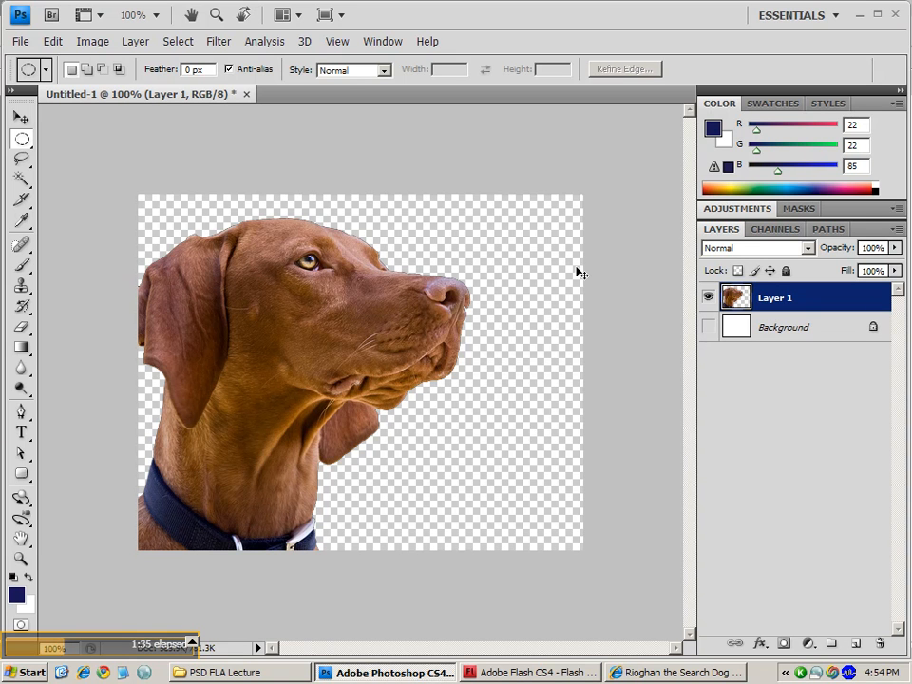
- Select and copy the entire dog layer, switch to Flash, and paste it into the Untitled-5 document
{"action": "key", "text": "ctrl+a"}
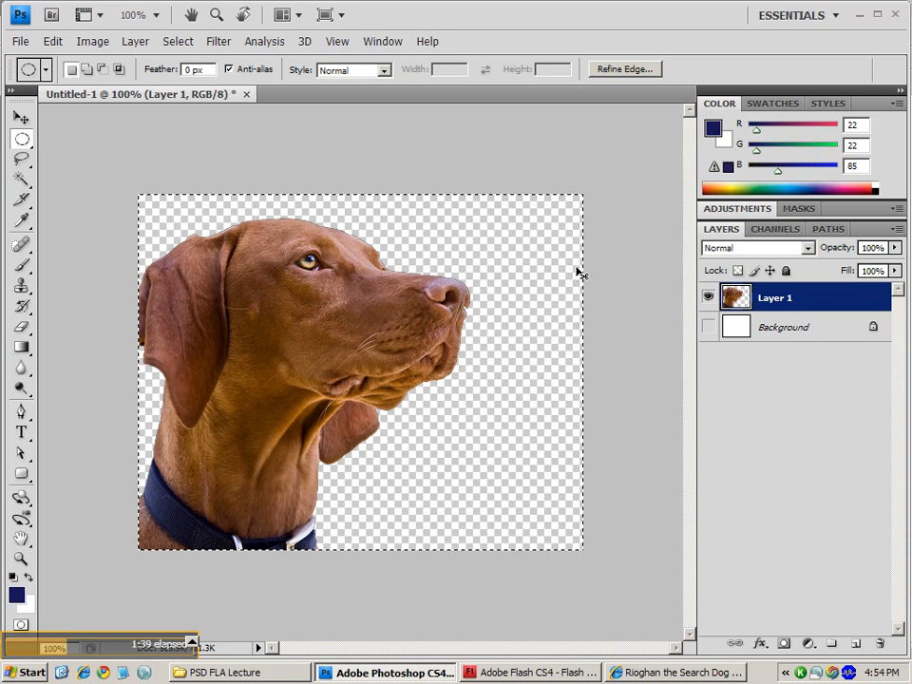
{"action": "left_click", "coordinate": [563, 672]}
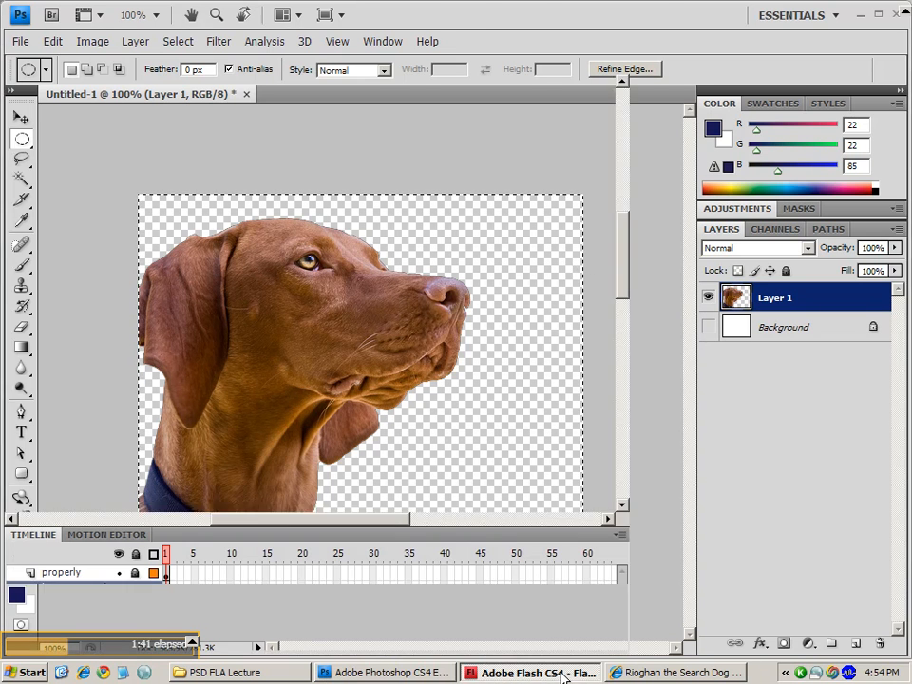
{"action": "left_click", "coordinate": [199, 41]}
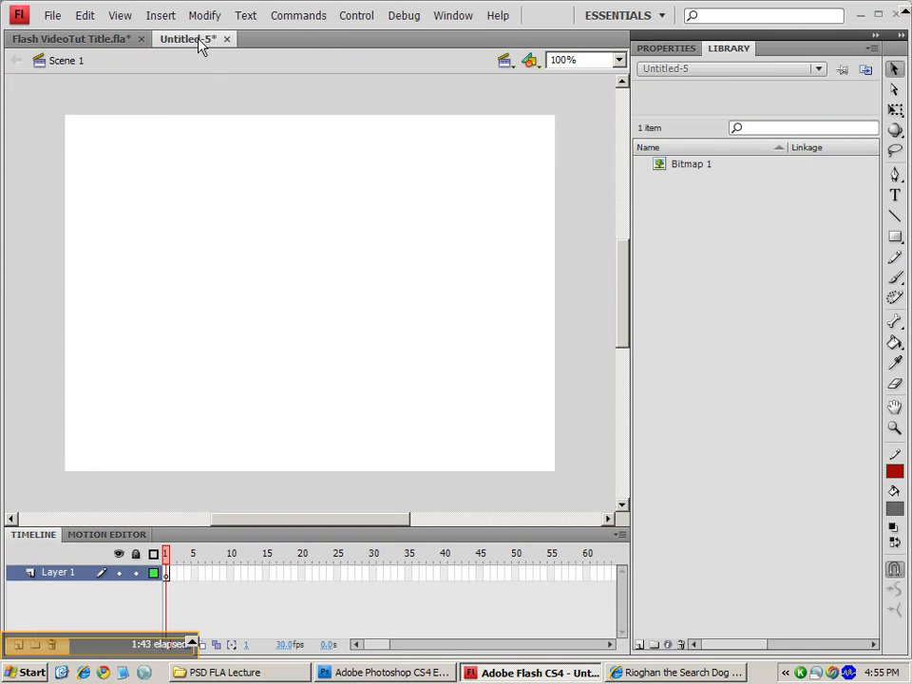
{"action": "key", "text": "ctrl+v"}
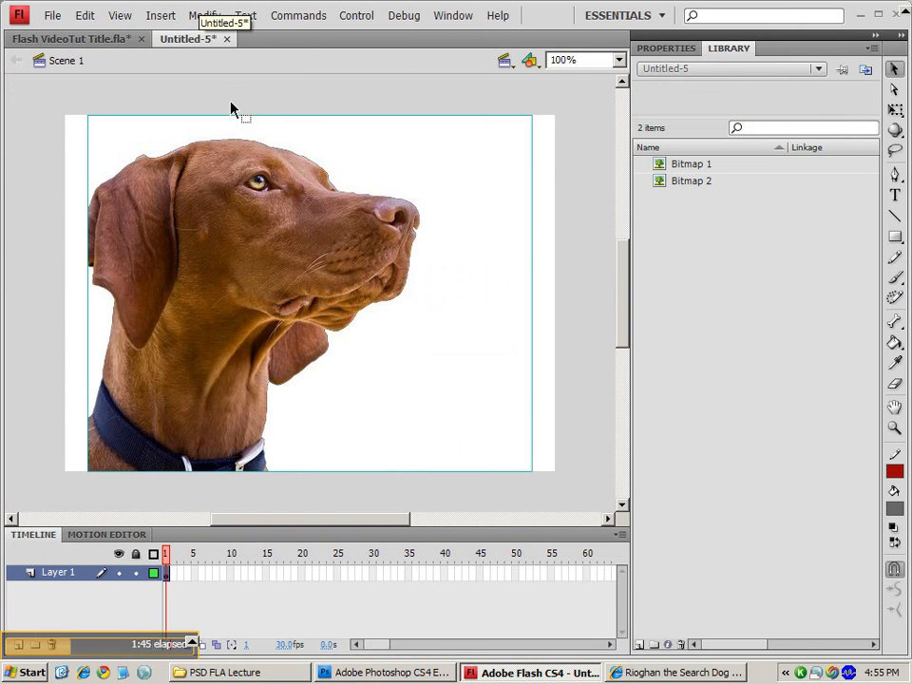
- Set the Flash stage color to dark red and move the pasted dog image left to about X 3
{"action": "left_click", "coordinate": [539, 215]}
{"action": "left_click", "coordinate": [399, 242]}
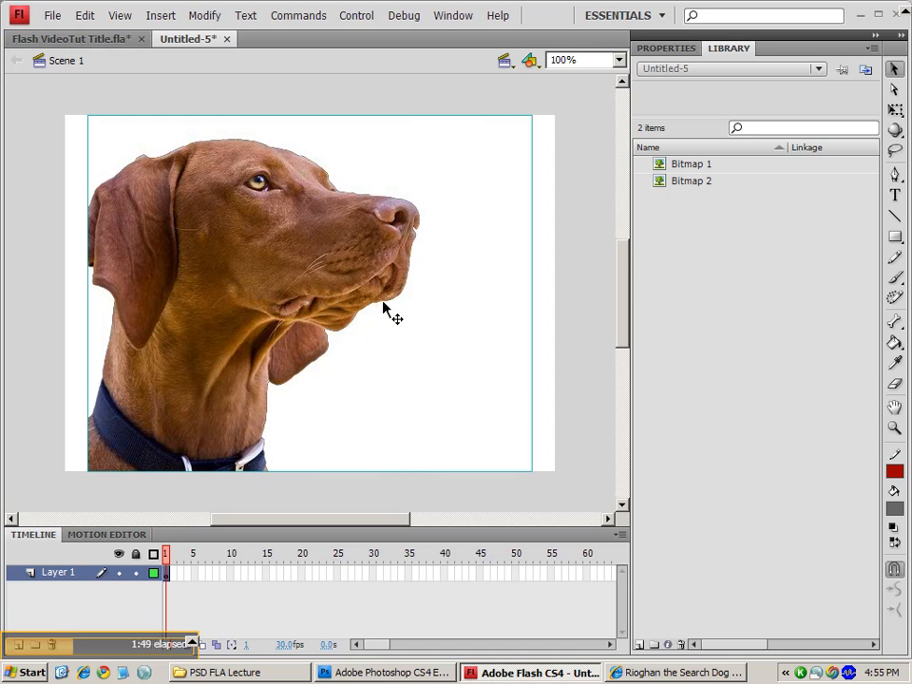
{"action": "left_click", "coordinate": [584, 386]}
{"action": "left_click", "coordinate": [667, 49]}
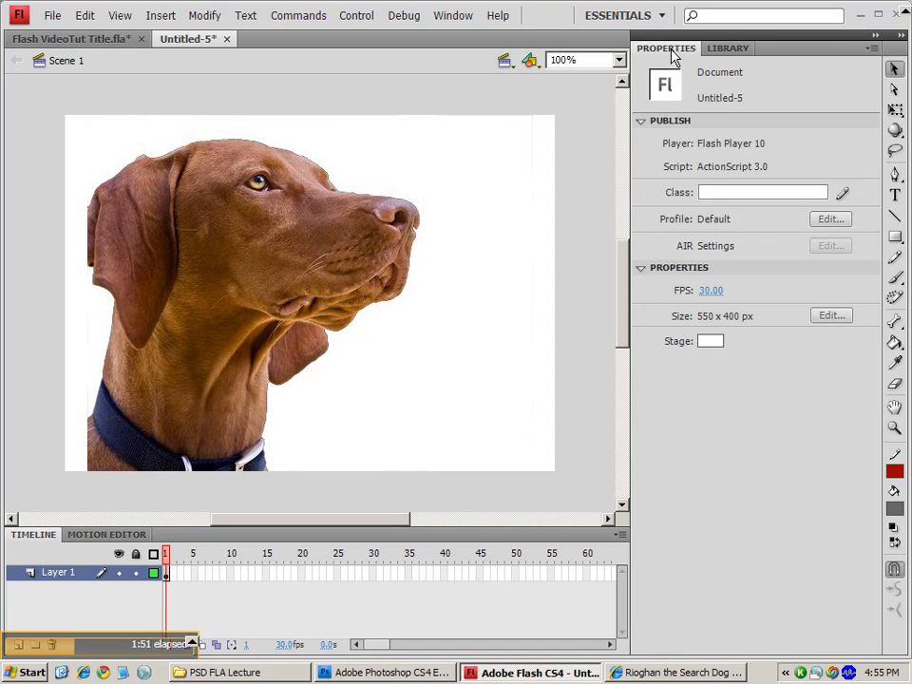
{"action": "left_click", "coordinate": [709, 341]}
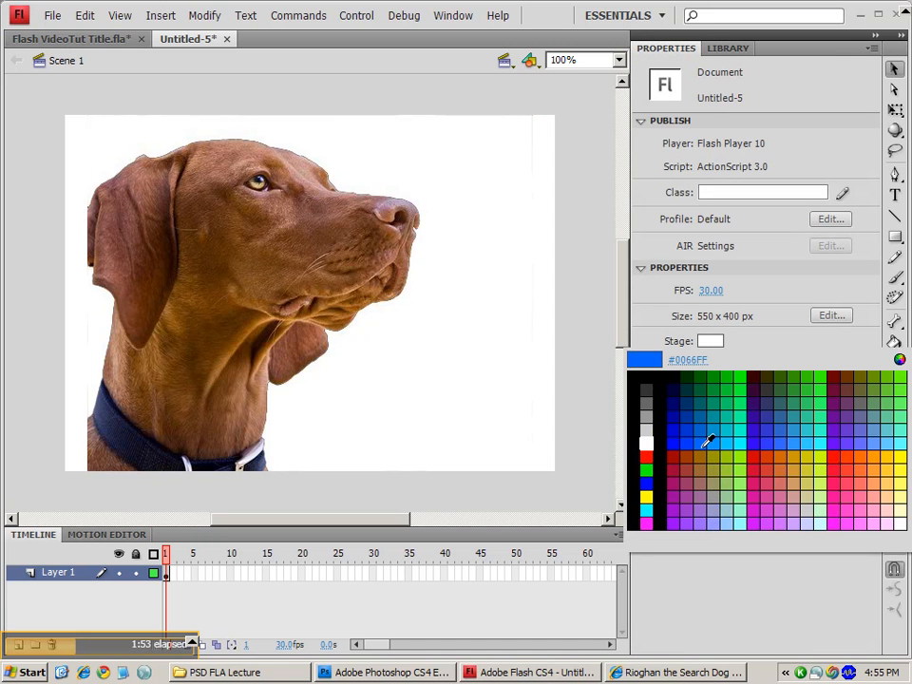
{"action": "left_click", "coordinate": [674, 456]}
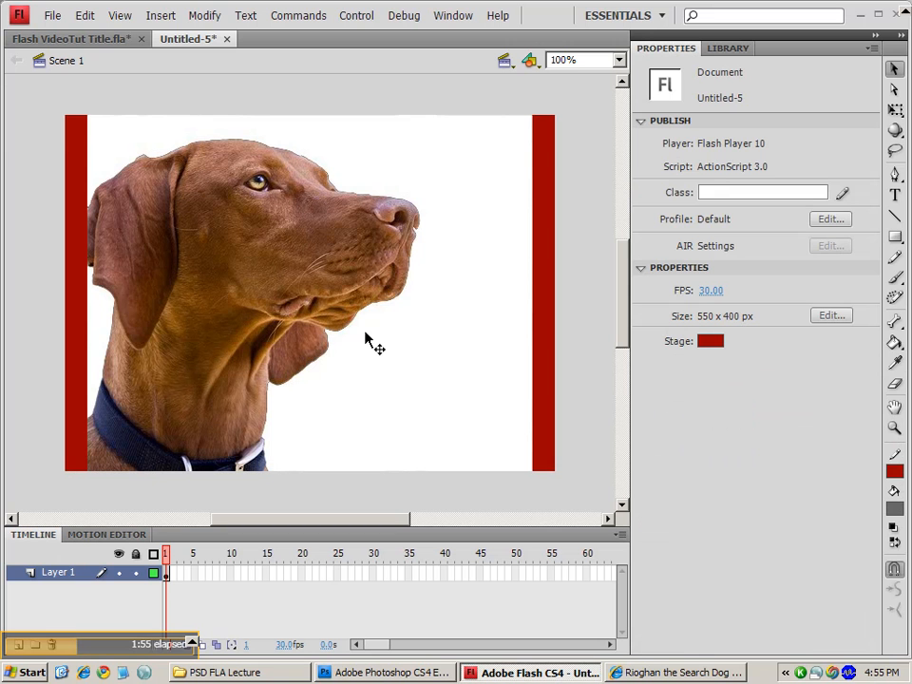
{"action": "left_click_drag", "start_coordinate": [365, 333], "coordinate": [345, 332]}
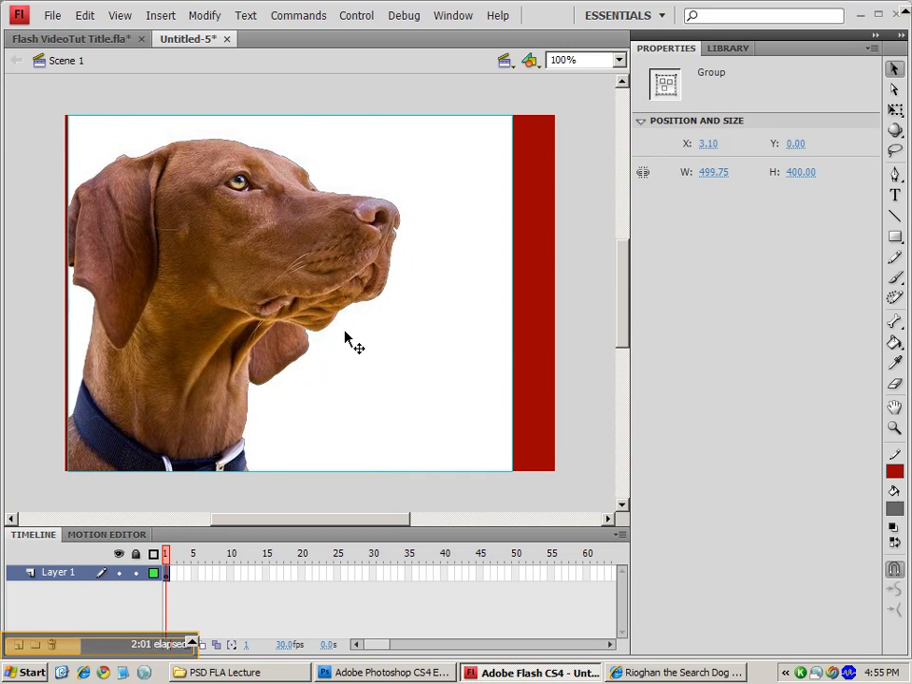
{"action": "left_click", "coordinate": [546, 322]}
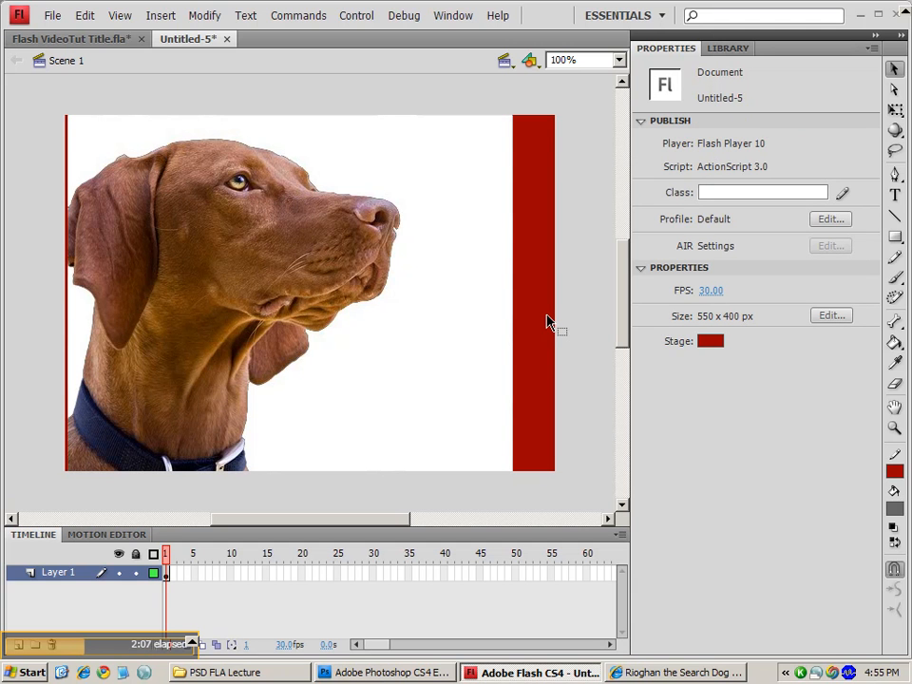
- Switch back to Photoshop and clear the selection on the dog image
{"action": "left_click", "coordinate": [424, 670]}
{"action": "left_click", "coordinate": [358, 166]}
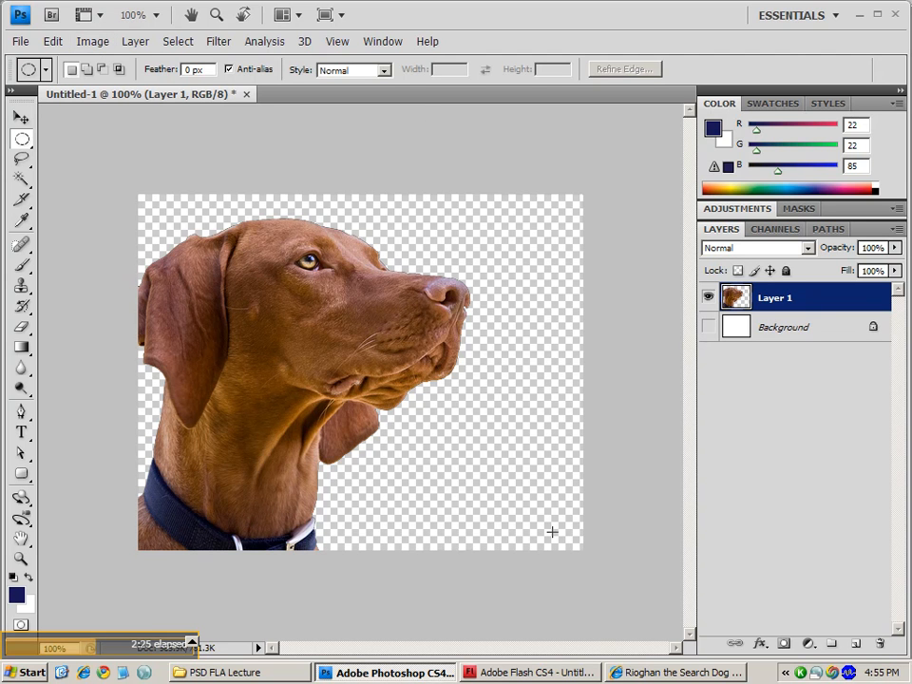
- Try to trim the canvas based on transparent pixels at the top, bottom, left and right
{"action": "left_click", "coordinate": [82, 44]}
{"action": "left_click", "coordinate": [103, 222]}
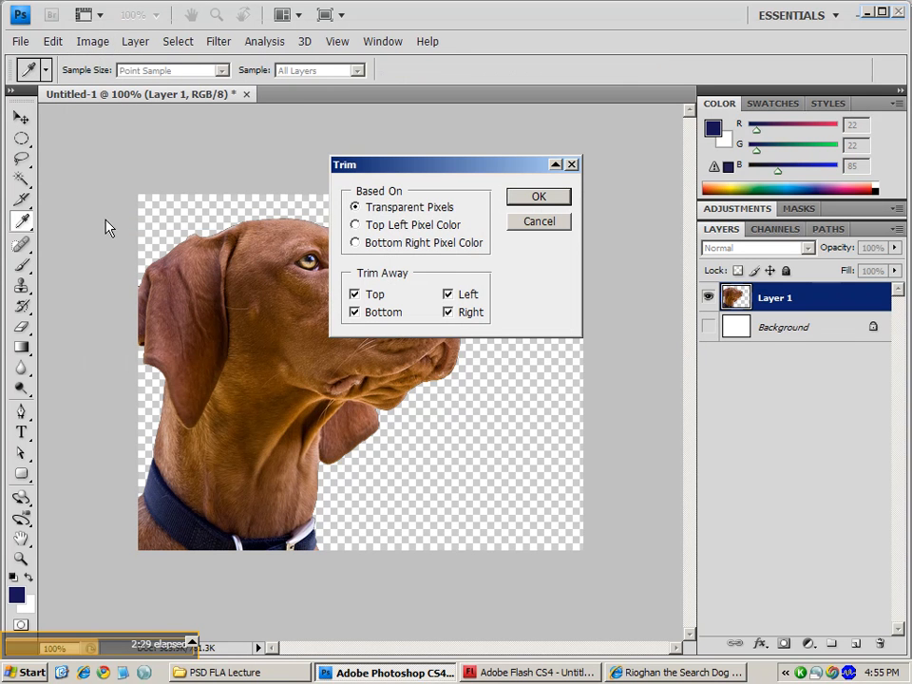
{"action": "left_click", "coordinate": [538, 198]}
{"action": "key", "text": "m"}
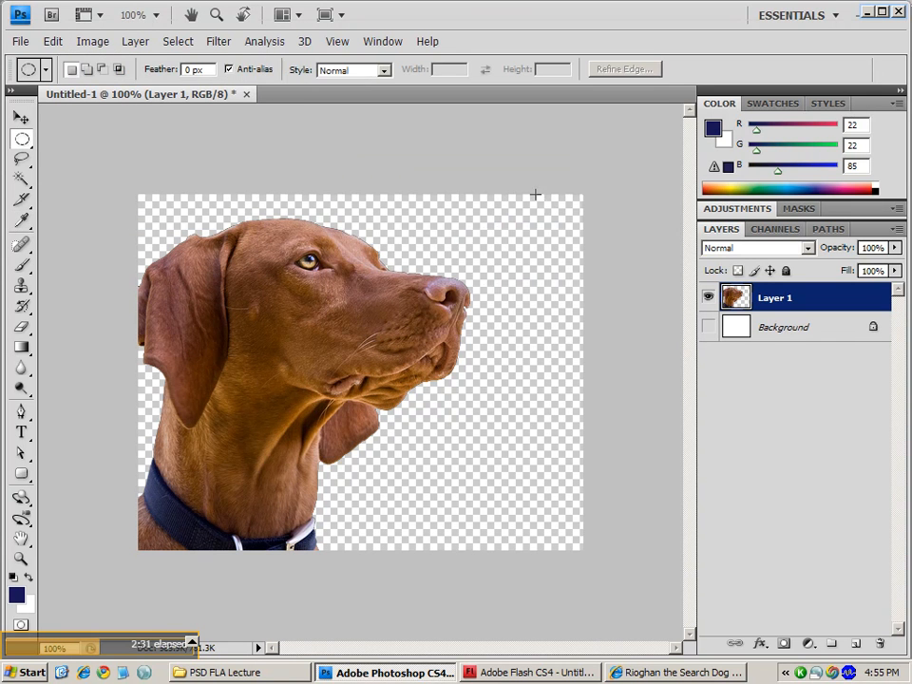
{"action": "left_click", "coordinate": [98, 44]}
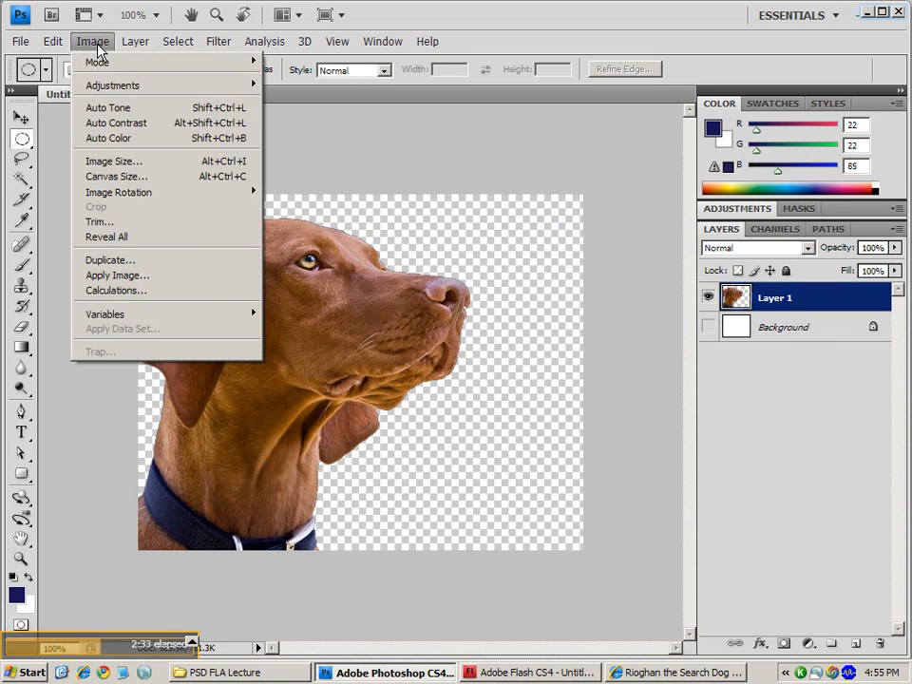
{"action": "left_click", "coordinate": [102, 221]}
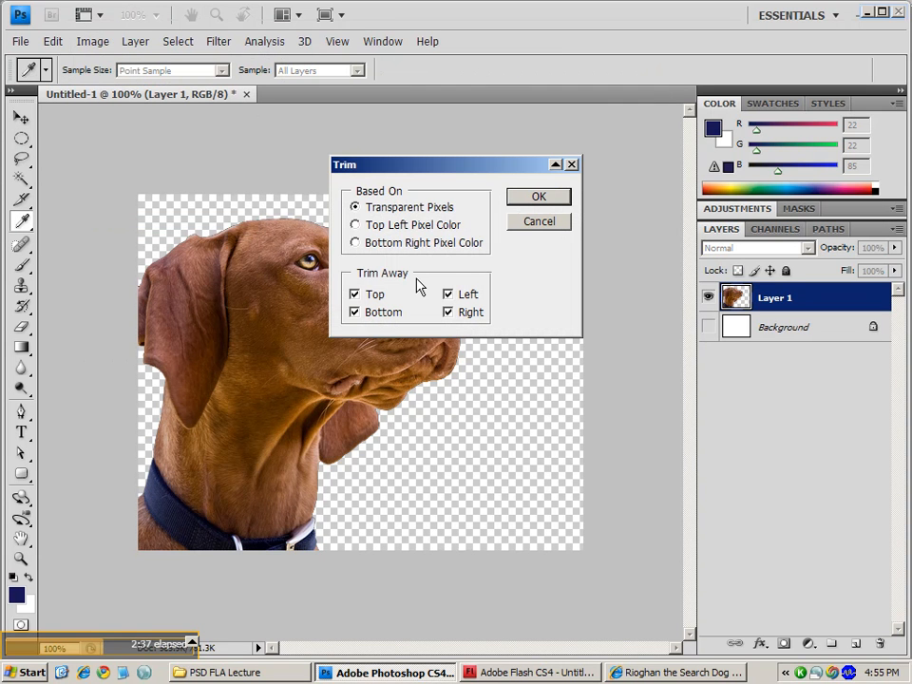
{"action": "left_click", "coordinate": [355, 206]}
{"action": "left_click", "coordinate": [532, 203]}
{"action": "key", "text": "m"}
{"action": "left_click_drag", "start_coordinate": [601, 194], "coordinate": [479, 559]}
{"action": "left_click", "coordinate": [538, 281]}
{"action": "left_click_drag", "start_coordinate": [600, 158], "coordinate": [524, 258]}
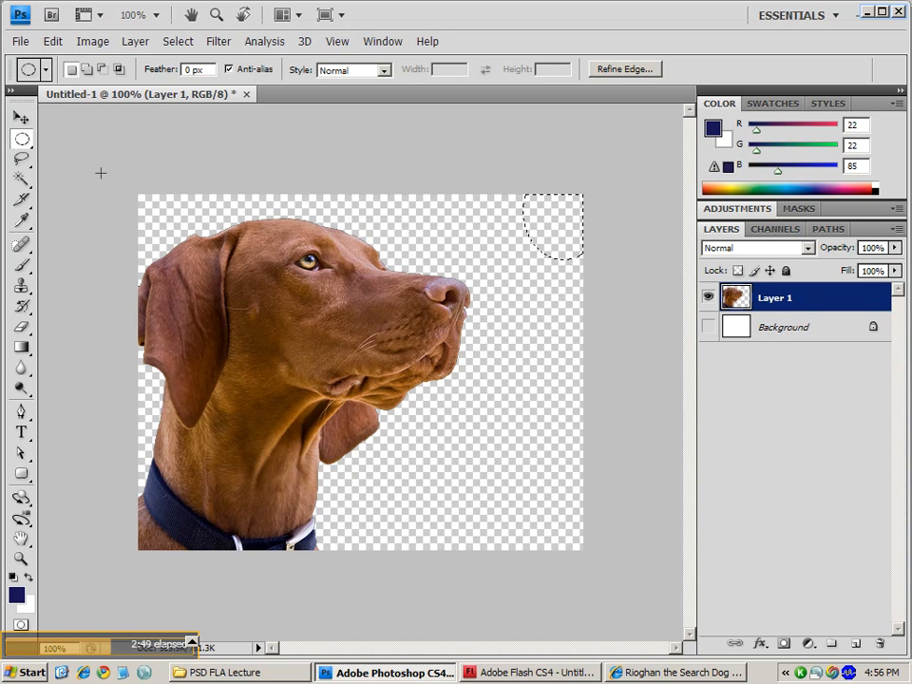
{"action": "left_click", "coordinate": [21, 139]}
{"action": "left_click", "coordinate": [96, 141]}
{"action": "left_click_drag", "start_coordinate": [96, 179], "coordinate": [625, 217]}
{"action": "left_click", "coordinate": [559, 194]}
- Trim the transparent pixels from all four sides of the dog image
{"action": "left_click", "coordinate": [92, 40]}
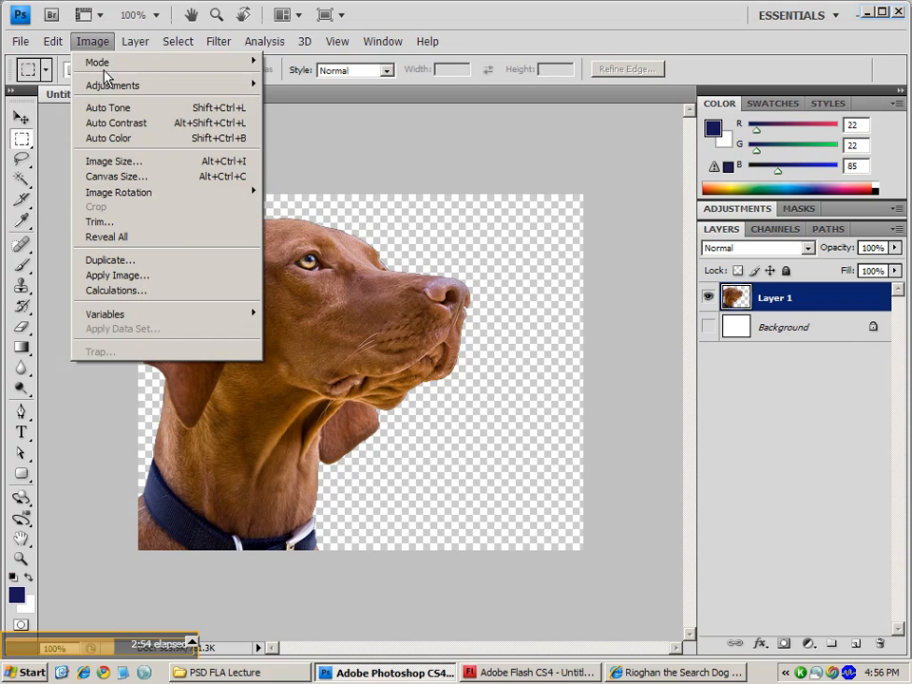
{"action": "left_click", "coordinate": [99, 221]}
{"action": "left_click", "coordinate": [540, 200]}
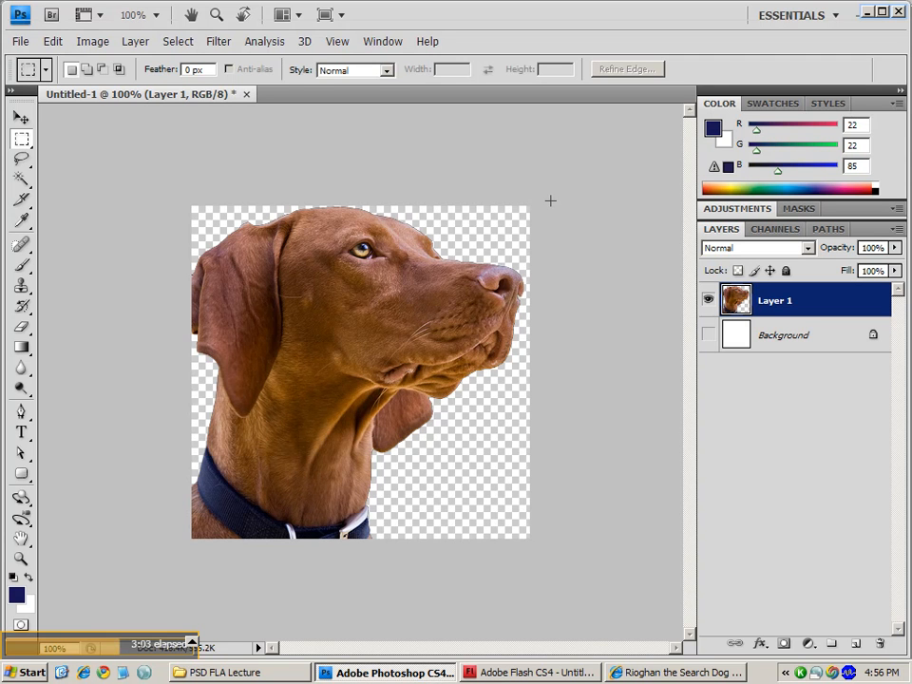
- Export the trimmed dog image for the web as a PNG-24 with transparency, named dog2, in the PSD FLA Lecture folder
{"action": "left_click", "coordinate": [21, 41]}
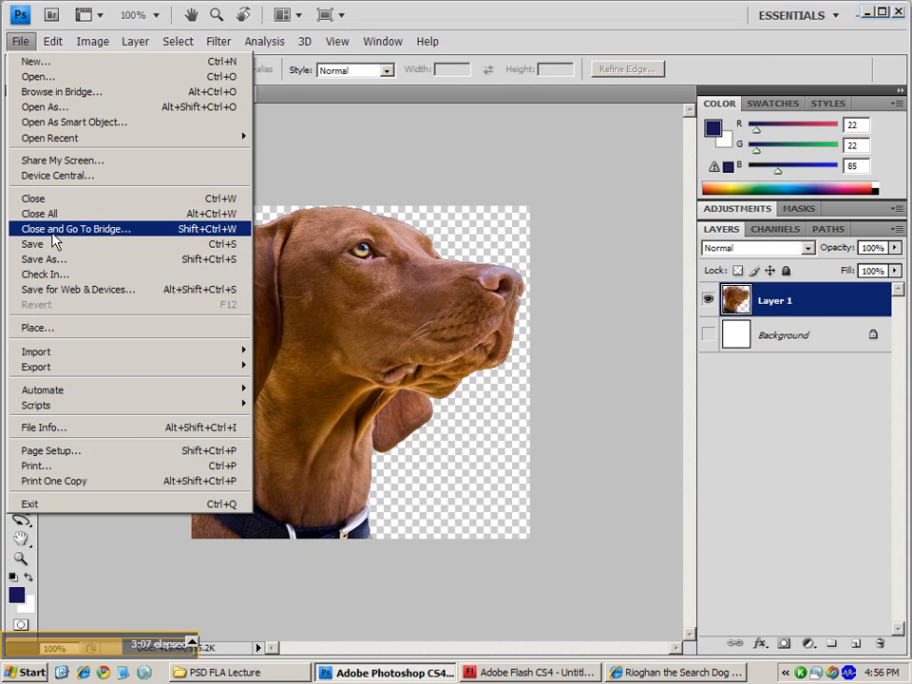
{"action": "left_click", "coordinate": [79, 290]}
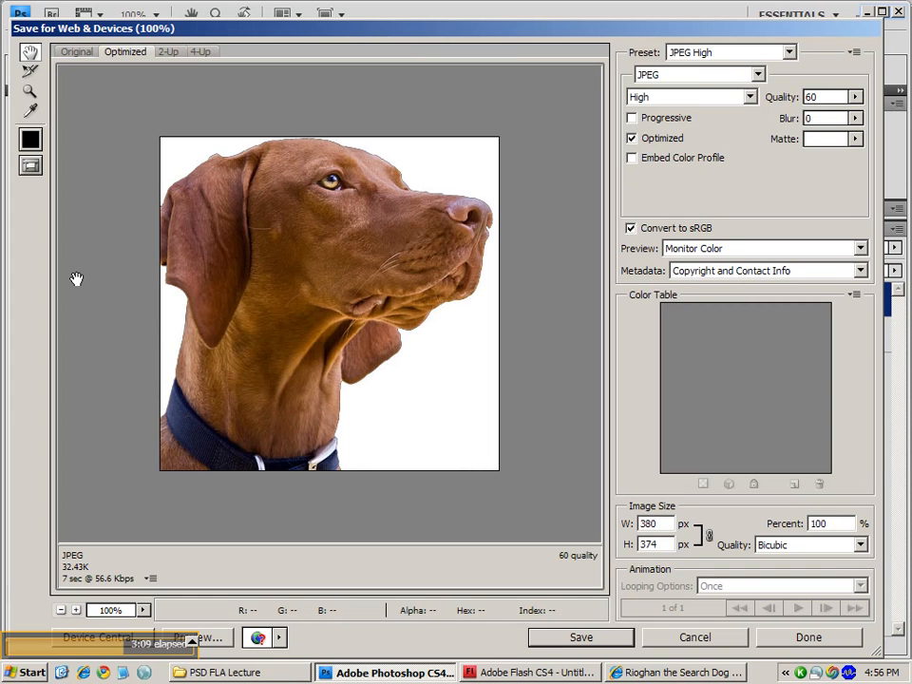
{"action": "left_click", "coordinate": [700, 81]}
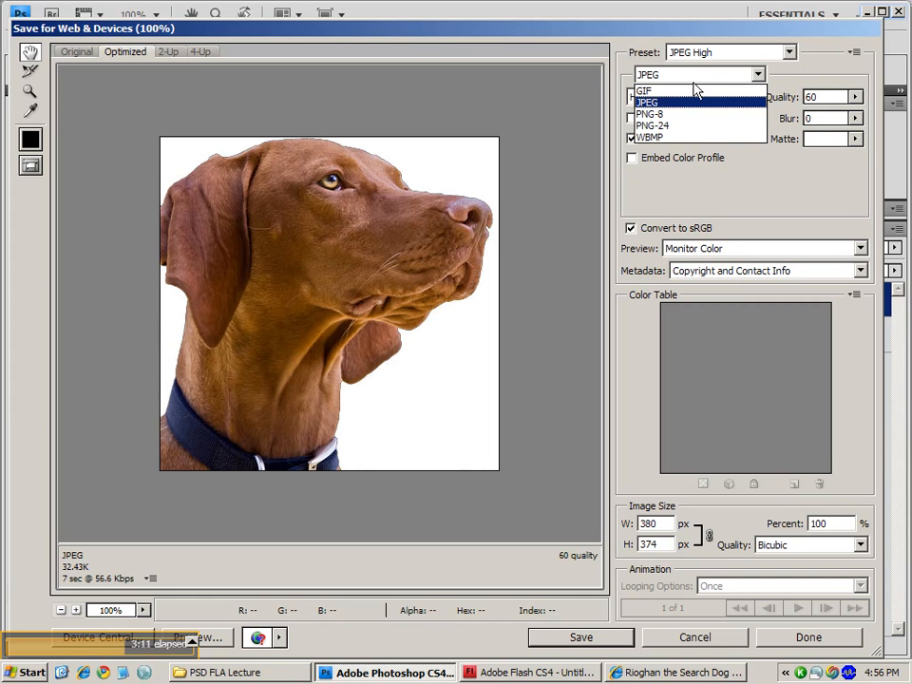
{"action": "left_click", "coordinate": [670, 127]}
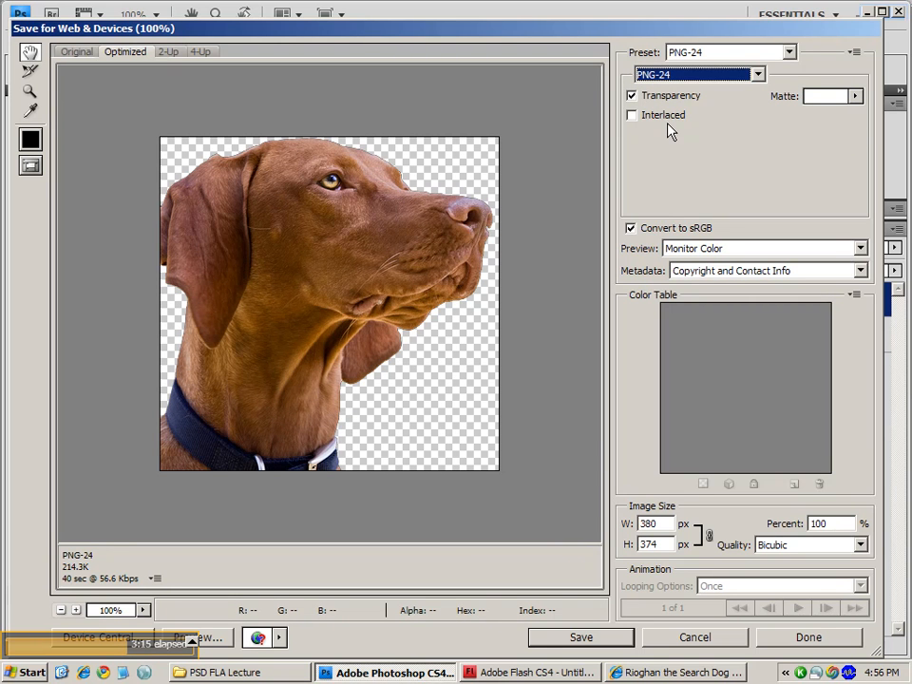
{"action": "left_click", "coordinate": [592, 639]}
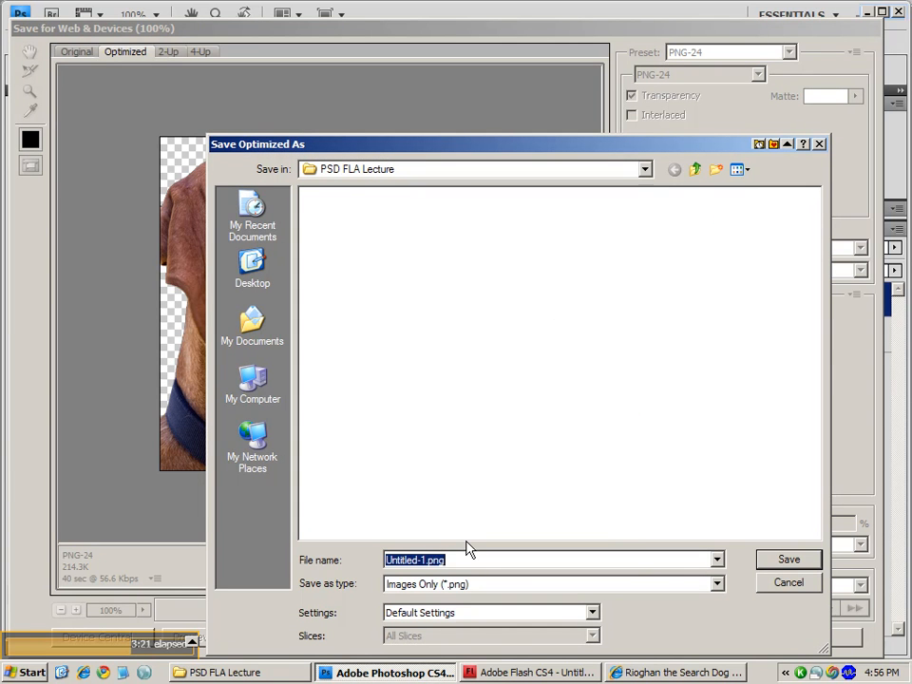
{"action": "type", "text": "dog2"}
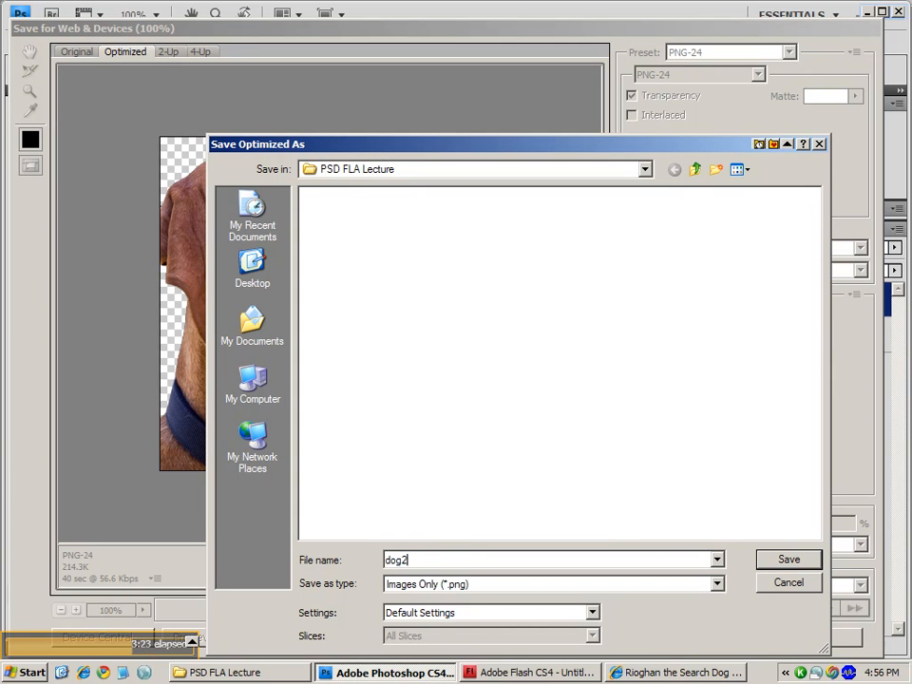
{"action": "key", "text": "Return"}
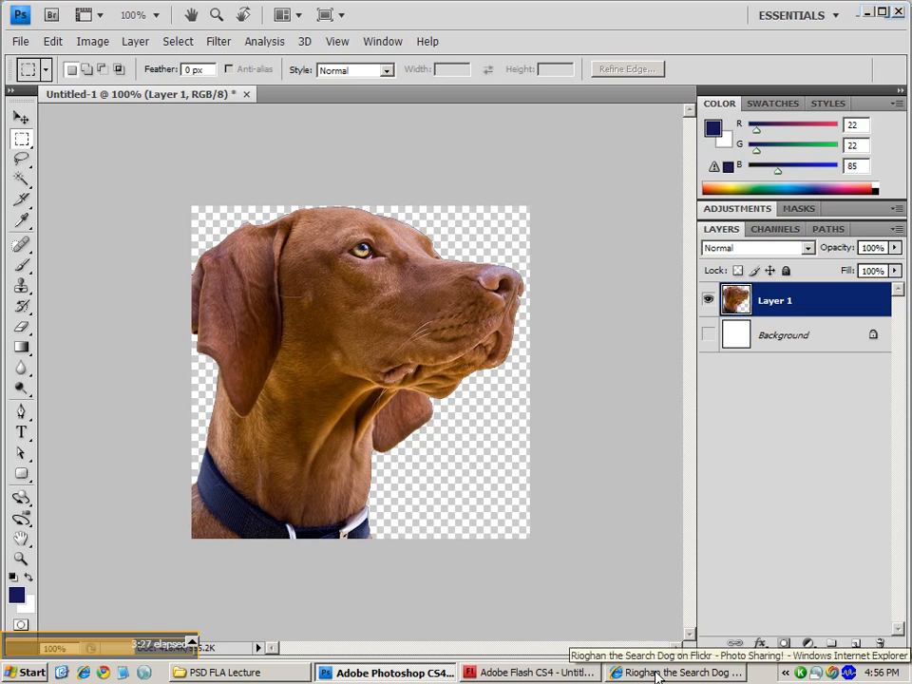
- Switch to Flash and delete the white-backed dog image from the stage
{"action": "left_click", "coordinate": [529, 672]}
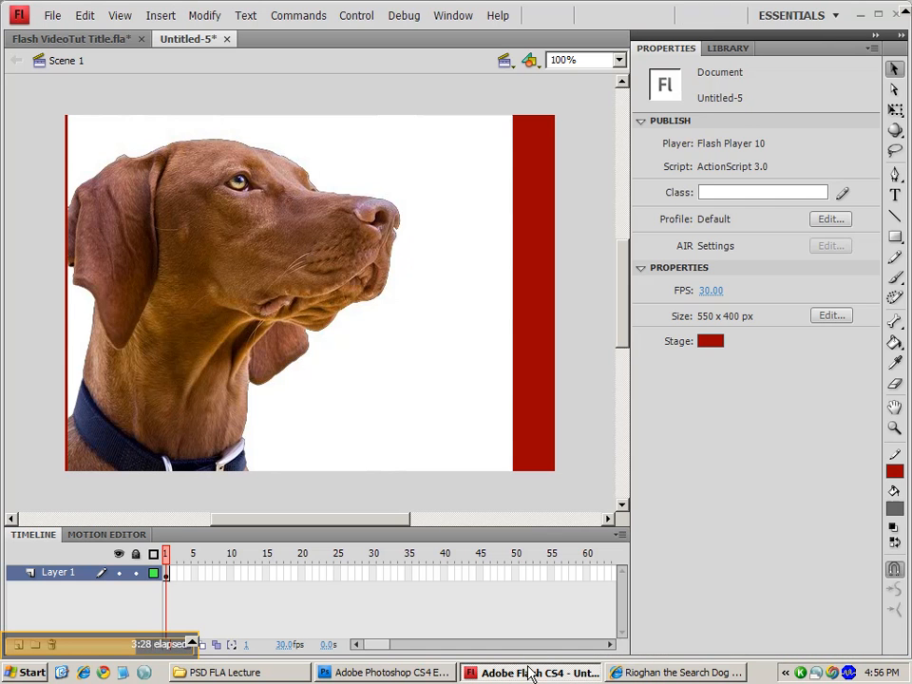
{"action": "left_click", "coordinate": [462, 402]}
{"action": "key", "text": "Delete"}
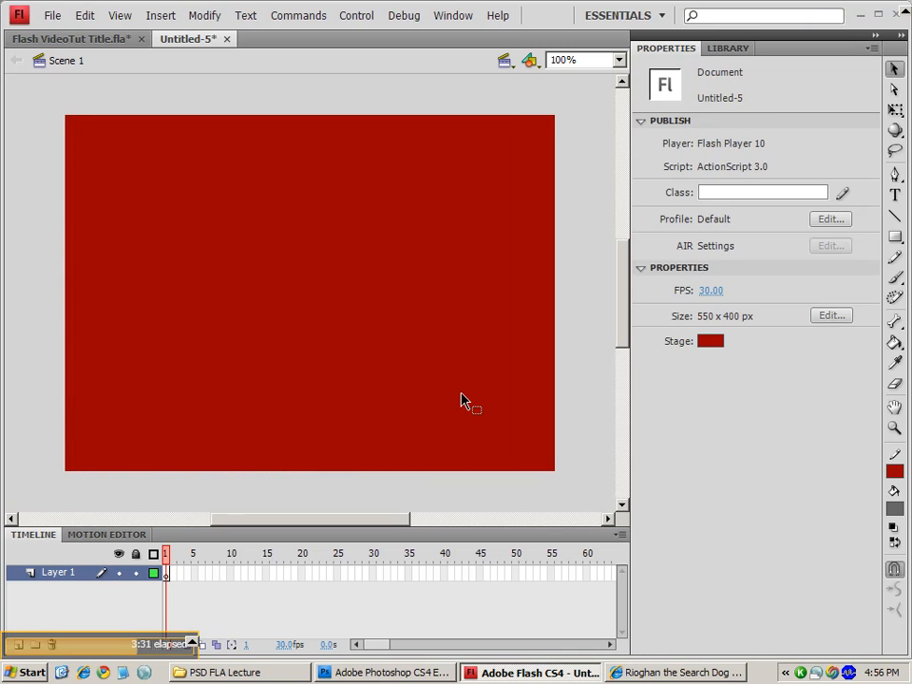
- Import dog2.png to the stage and move it down to about X 0, Y 27
{"action": "left_click", "coordinate": [62, 17]}
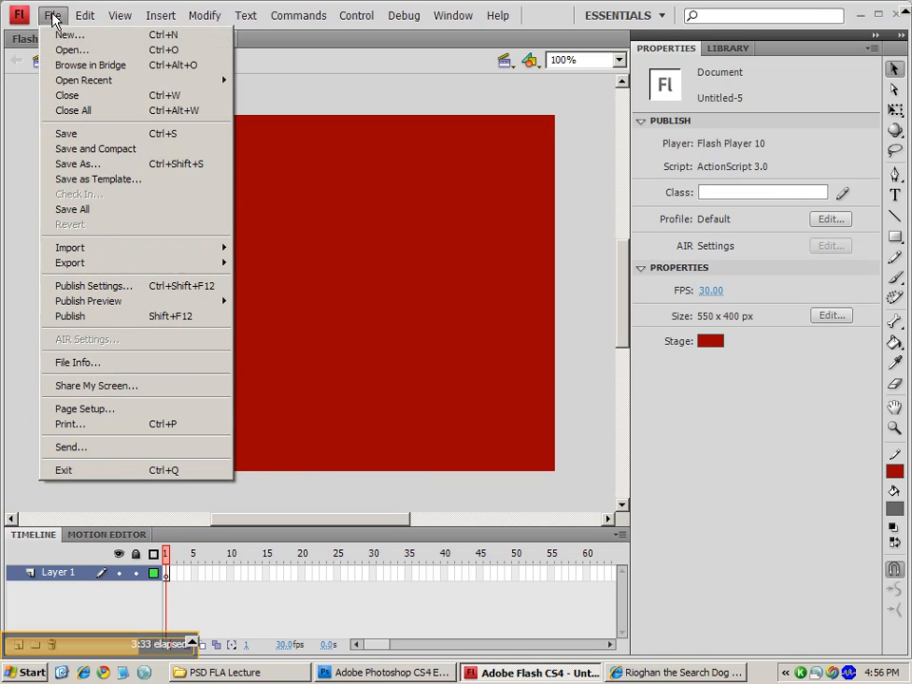
{"action": "mouse_move", "coordinate": [102, 252]}
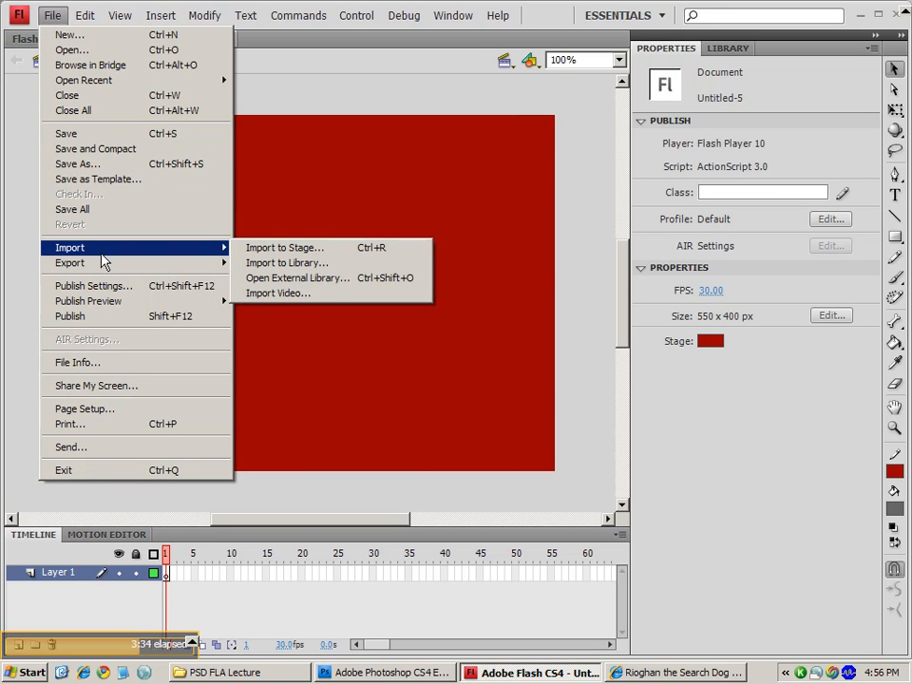
{"action": "left_click", "coordinate": [274, 250]}
{"action": "left_click", "coordinate": [273, 209]}
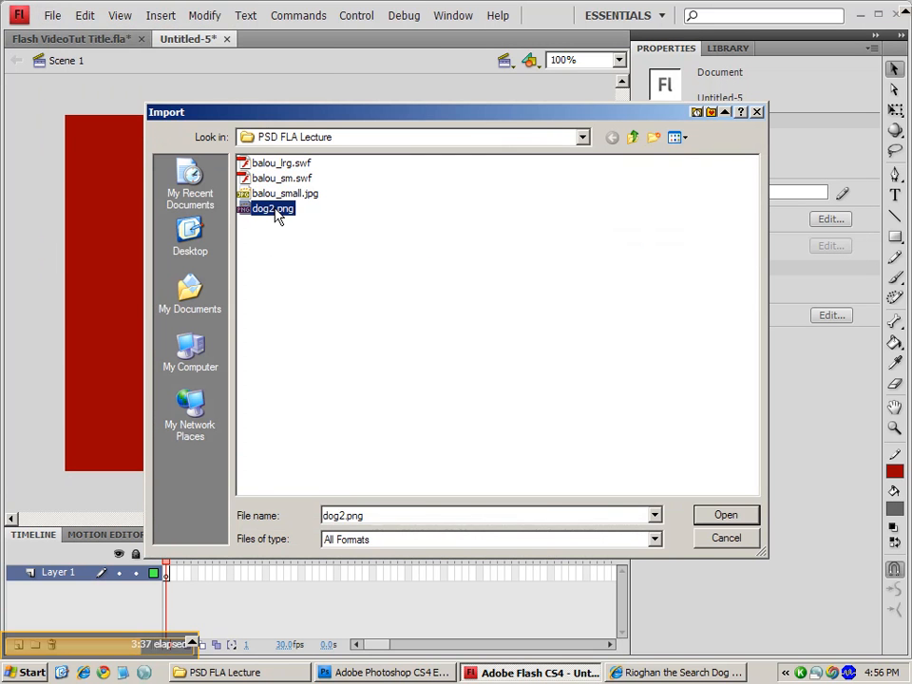
{"action": "left_click", "coordinate": [725, 514]}
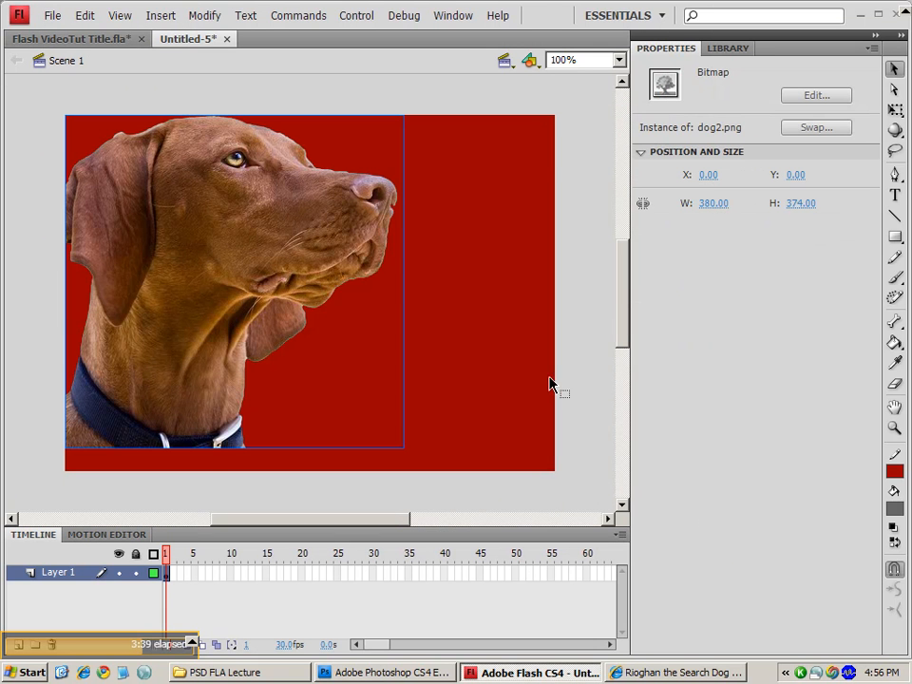
{"action": "left_click_drag", "start_coordinate": [254, 221], "coordinate": [251, 240]}
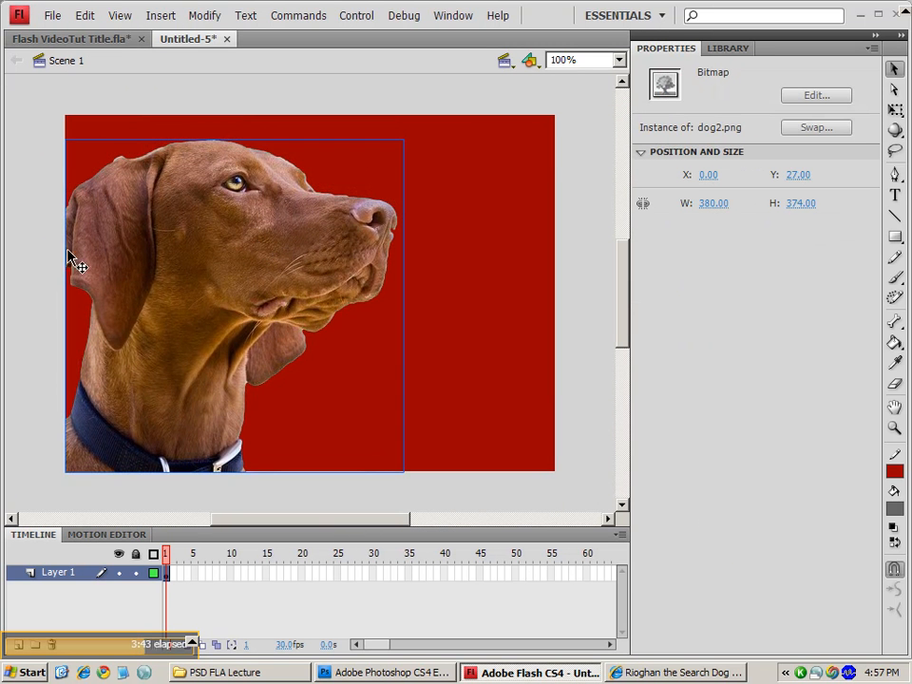
{"action": "left_click", "coordinate": [25, 254]}
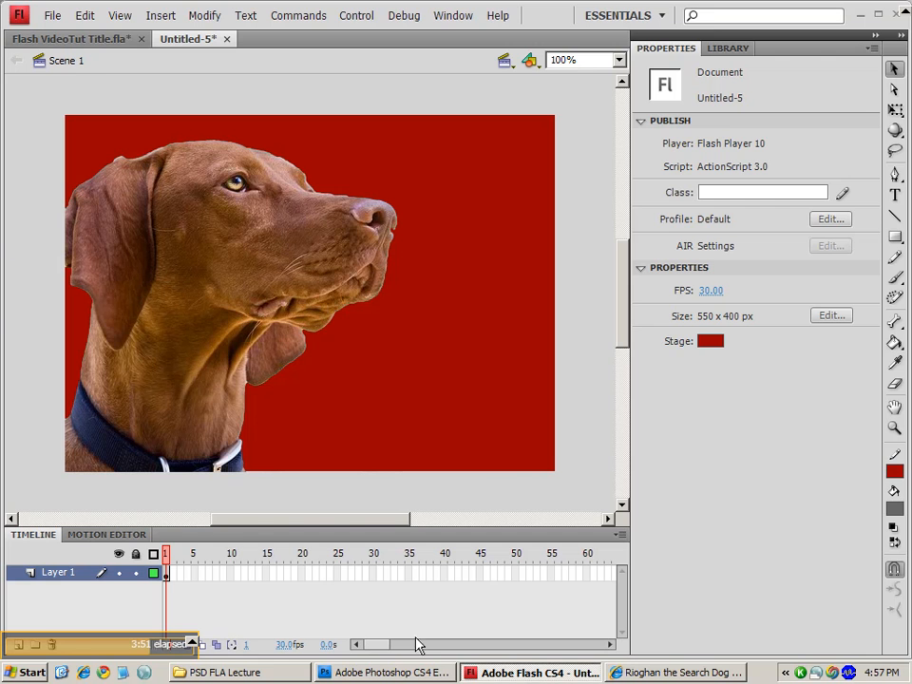
- Switch back to Photoshop, delete the hidden Background layer and add a layer mask to Layer 1
{"action": "left_click", "coordinate": [385, 671]}
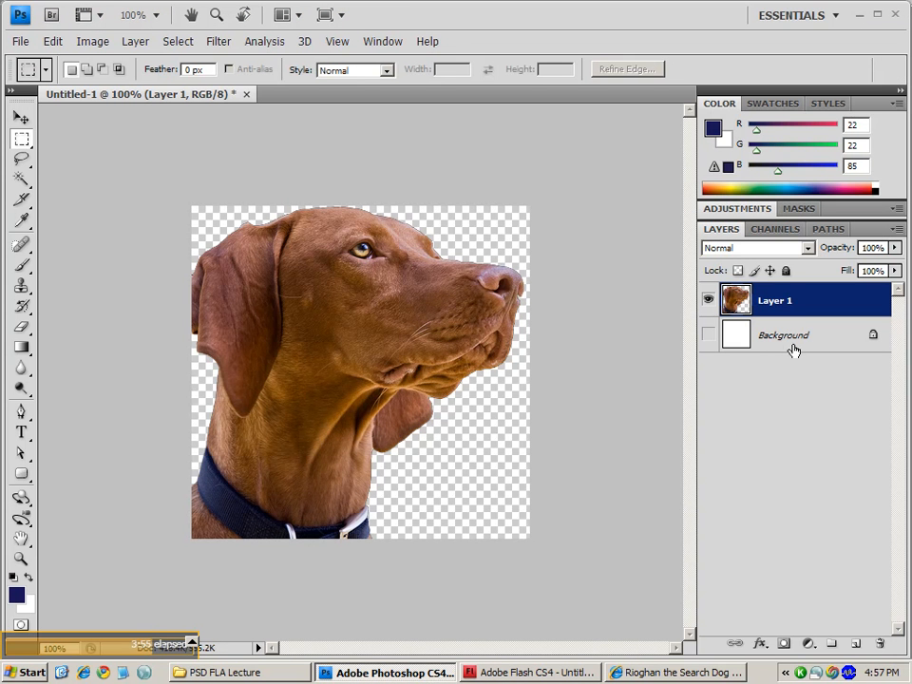
{"action": "left_click_drag", "start_coordinate": [801, 342], "coordinate": [883, 644]}
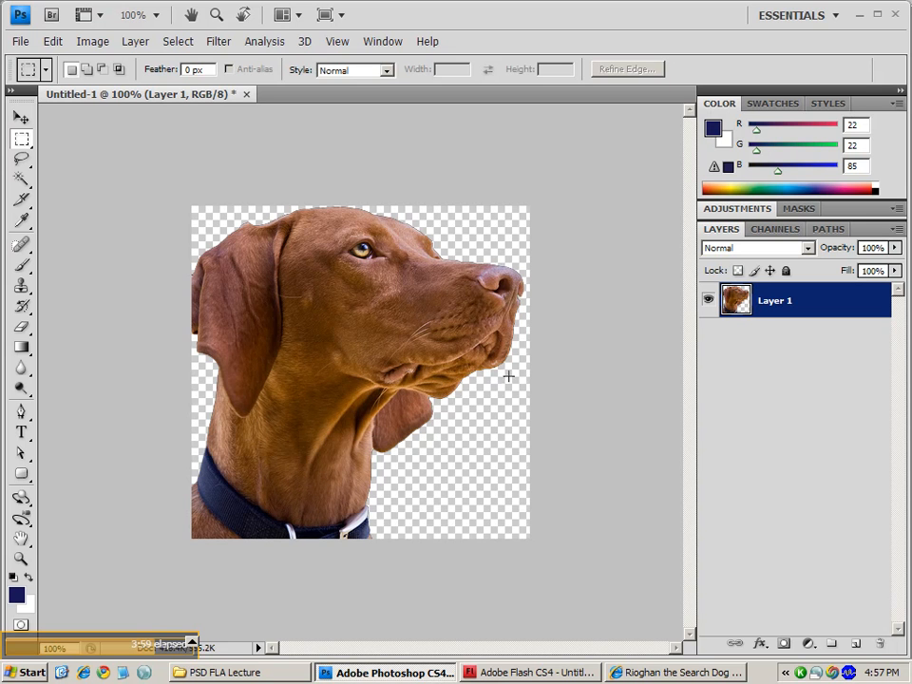
{"action": "left_click", "coordinate": [783, 644]}
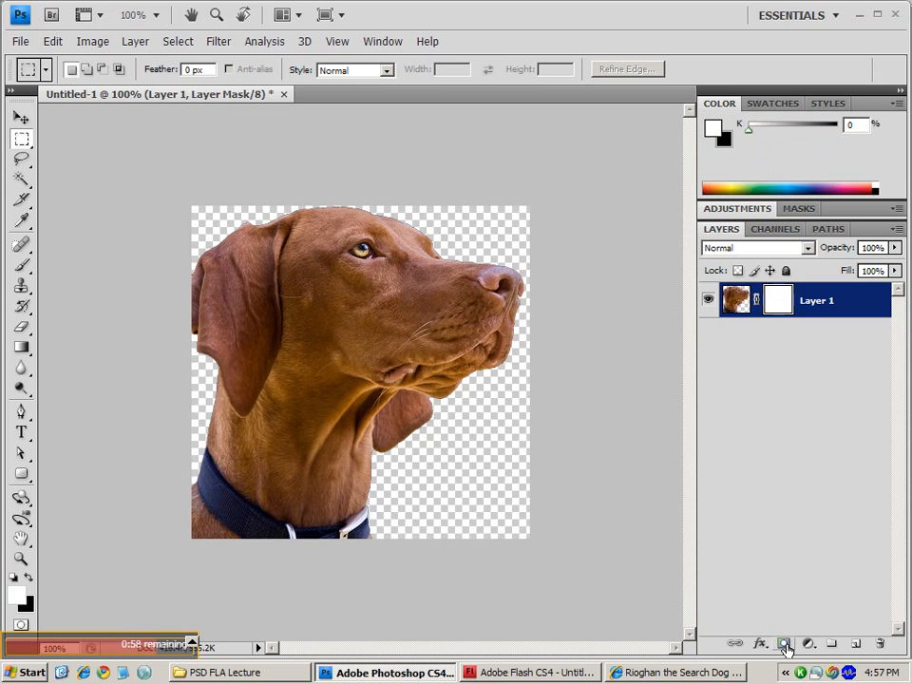
- Apply white-to-black linear gradients to Layer 1's mask, ending with a diagonal one that fades out the dog's neck and collar
{"action": "left_click", "coordinate": [21, 348]}
{"action": "left_click", "coordinate": [95, 342]}
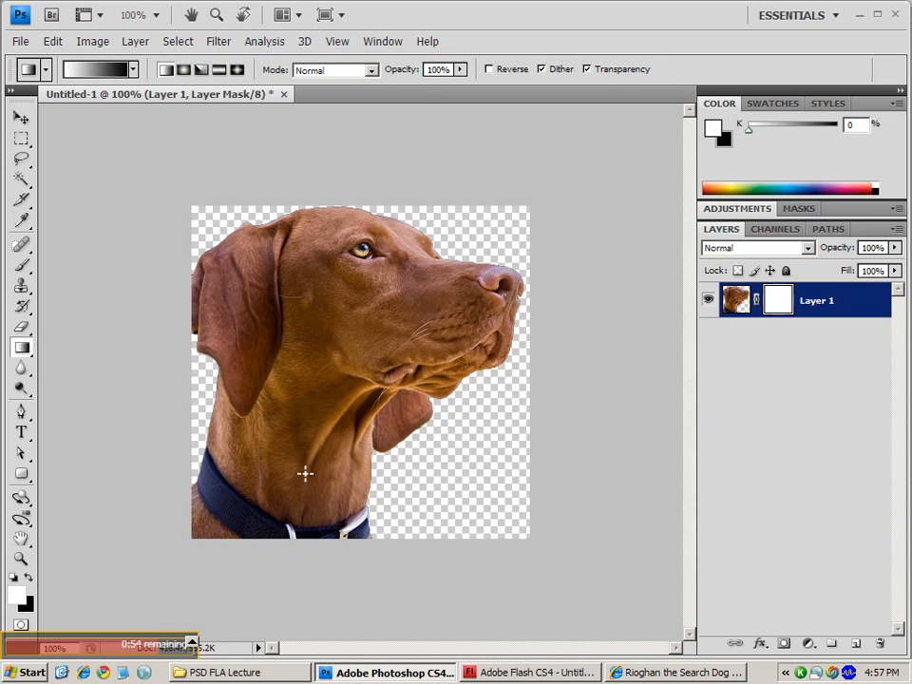
{"action": "left_click_drag", "start_coordinate": [302, 500], "coordinate": [303, 284]}
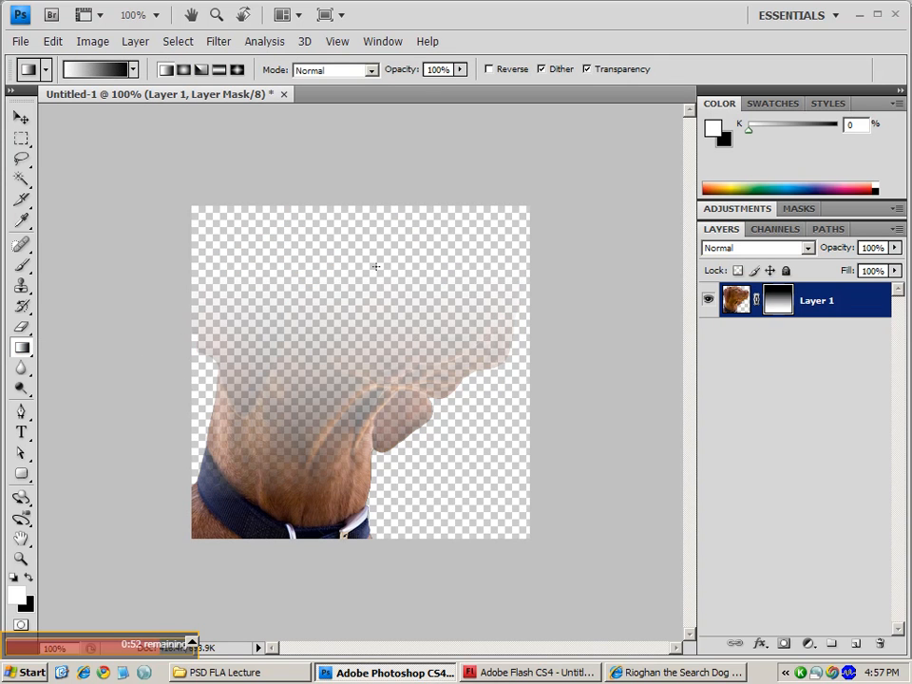
{"action": "left_click_drag", "start_coordinate": [377, 267], "coordinate": [321, 505]}
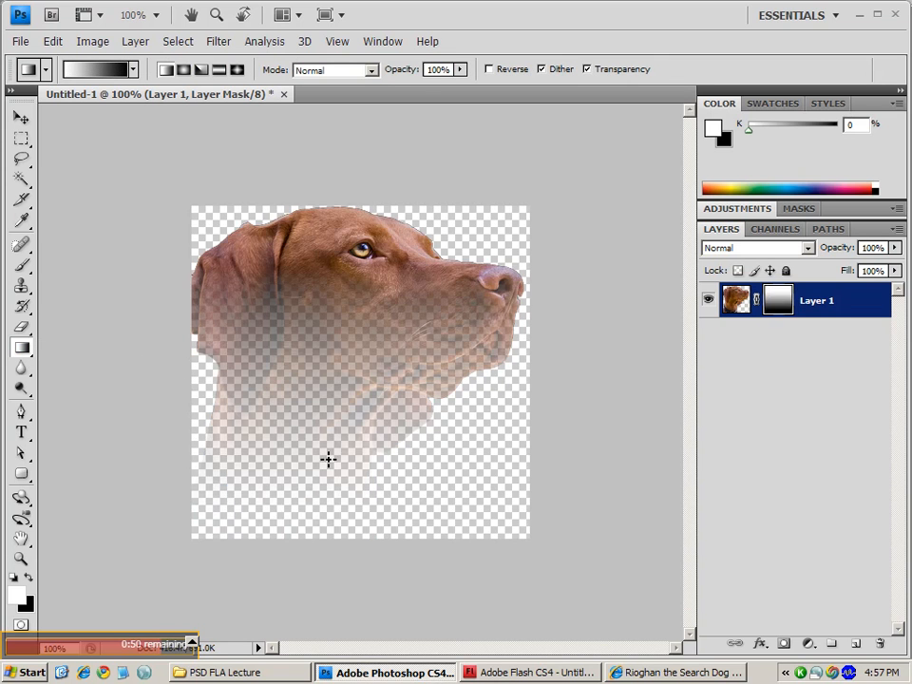
{"action": "left_click_drag", "start_coordinate": [358, 285], "coordinate": [358, 482]}
{"action": "left_click_drag", "start_coordinate": [351, 325], "coordinate": [310, 443]}
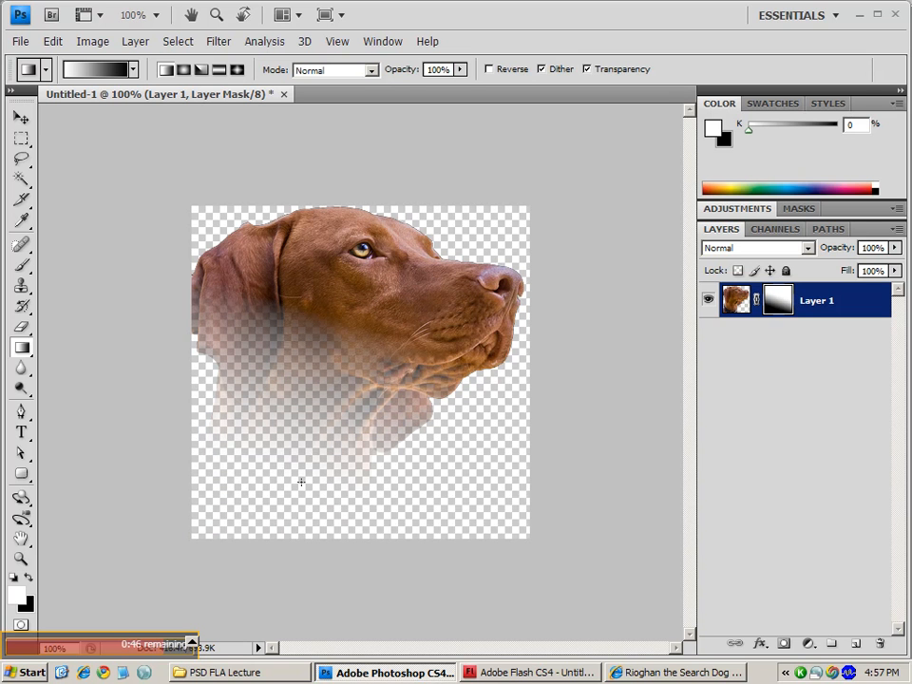
- Export the faded dog image for the web as a transparent PNG-24 named dog2-b.png
{"action": "left_click", "coordinate": [19, 40]}
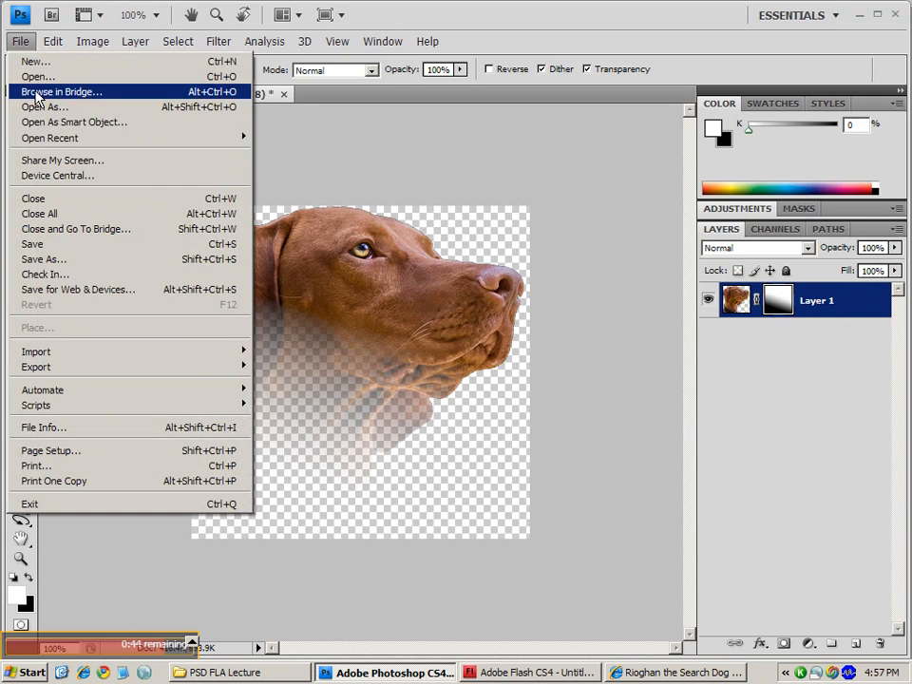
{"action": "left_click", "coordinate": [71, 290]}
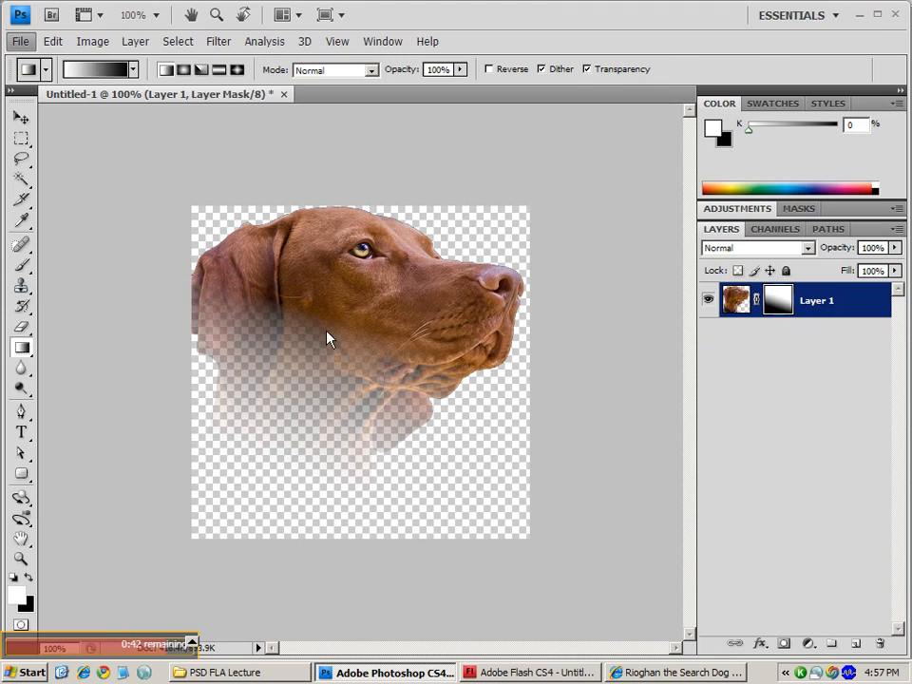
{"action": "left_click", "coordinate": [604, 641]}
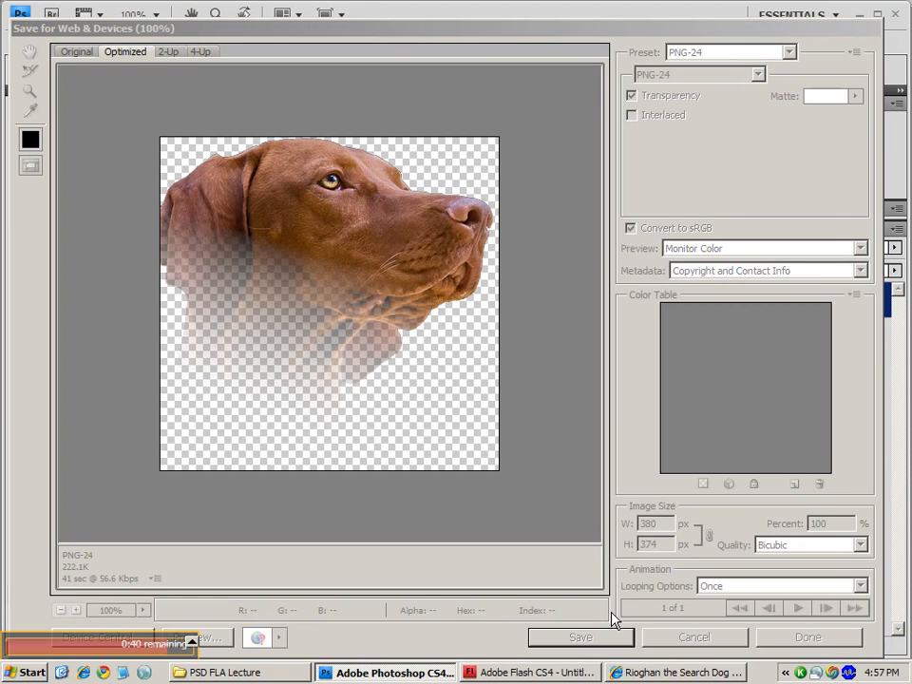
{"action": "left_click", "coordinate": [341, 198]}
{"action": "double_click", "coordinate": [400, 559]}
{"action": "left_click", "coordinate": [405, 560]}
{"action": "type", "text": "-.png"}
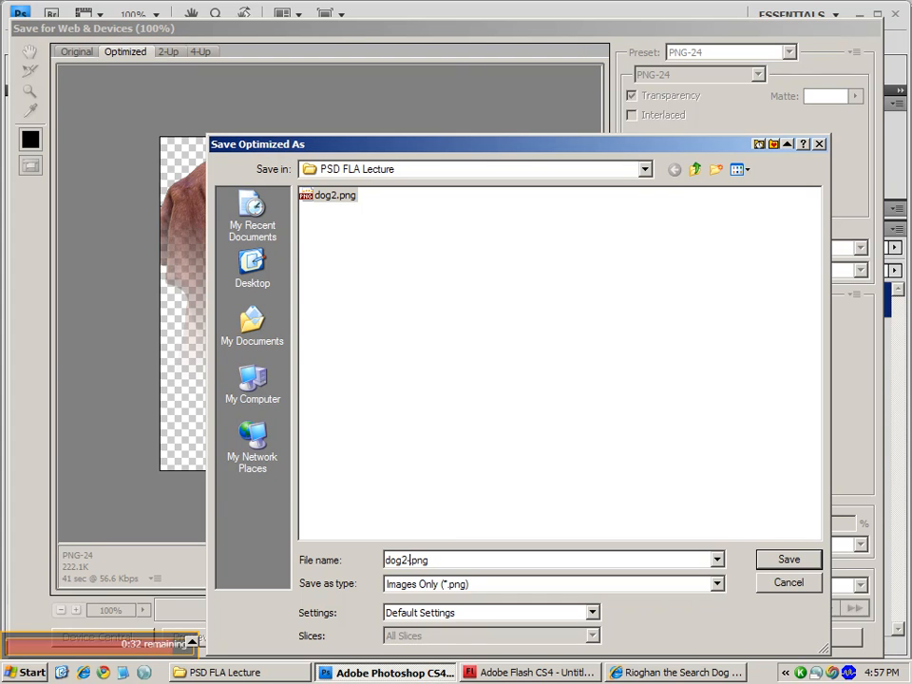
{"action": "type", "text": "1"}
{"action": "key", "text": "Return"}
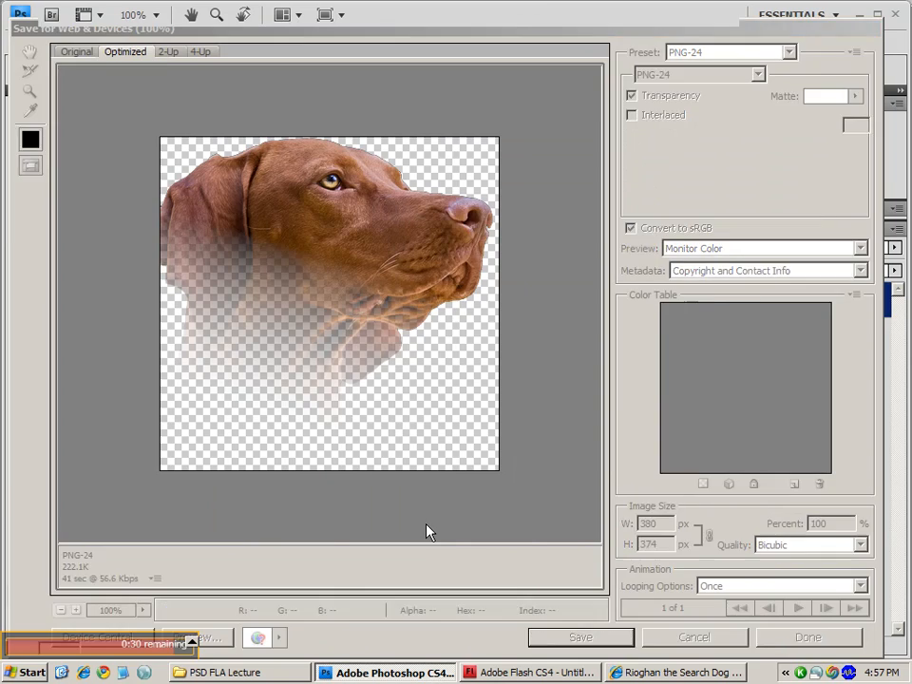
- Switch to Flash and import dog2-b.png to the stage
{"action": "left_click", "coordinate": [532, 672]}
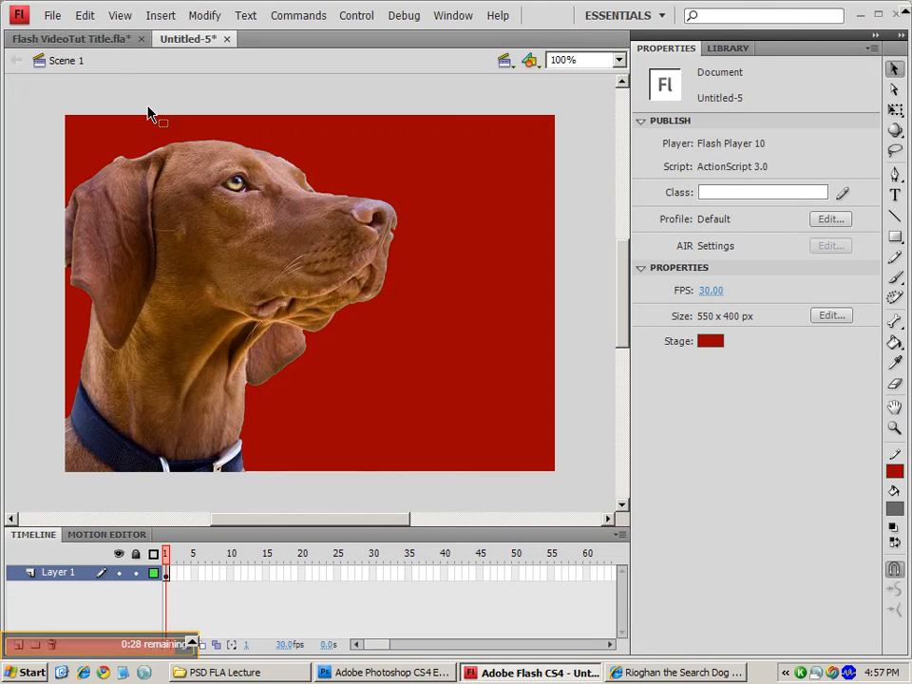
{"action": "left_click", "coordinate": [52, 16]}
{"action": "mouse_move", "coordinate": [86, 247]}
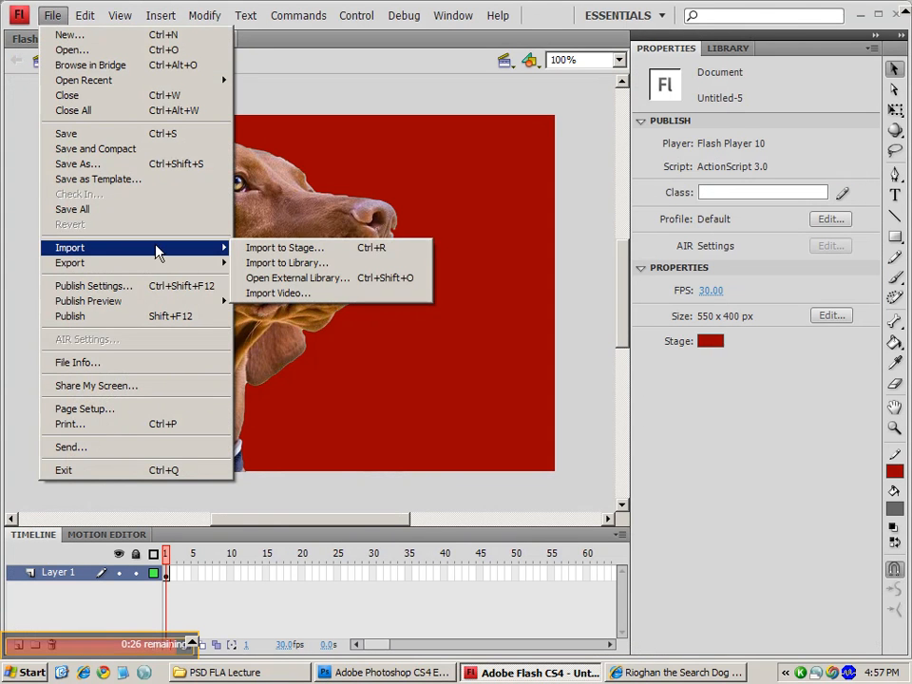
{"action": "left_click", "coordinate": [275, 248]}
{"action": "left_click", "coordinate": [275, 224]}
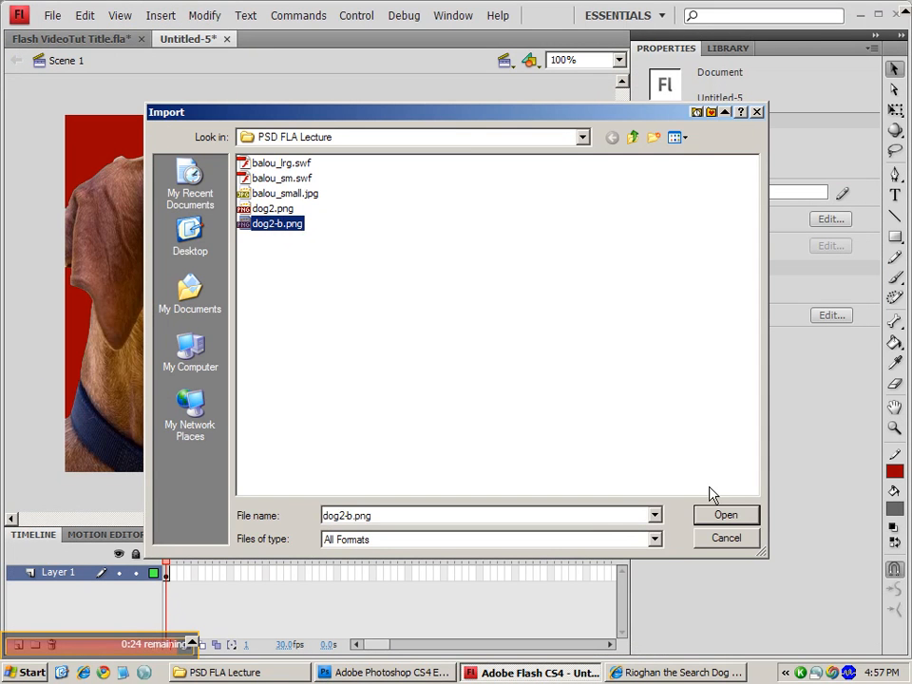
{"action": "left_click", "coordinate": [725, 515]}
- Move the unfaded dog partly off the stage to about X -260, Y 14 and place the faded dog at about X 162, Y 47
{"action": "left_click_drag", "start_coordinate": [344, 357], "coordinate": [457, 291]}
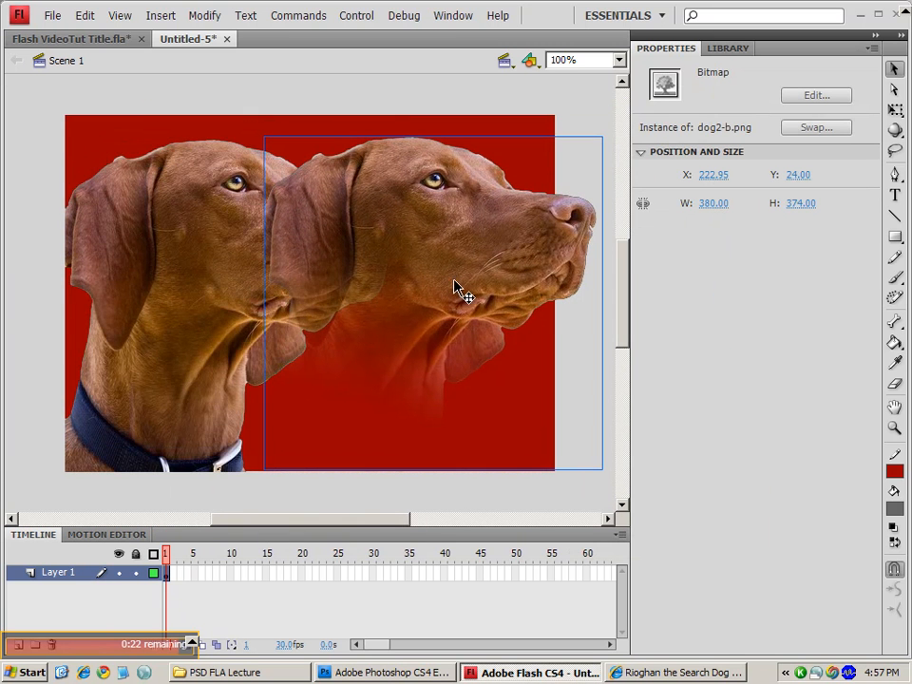
{"action": "left_click_drag", "start_coordinate": [183, 301], "coordinate": [90, 274]}
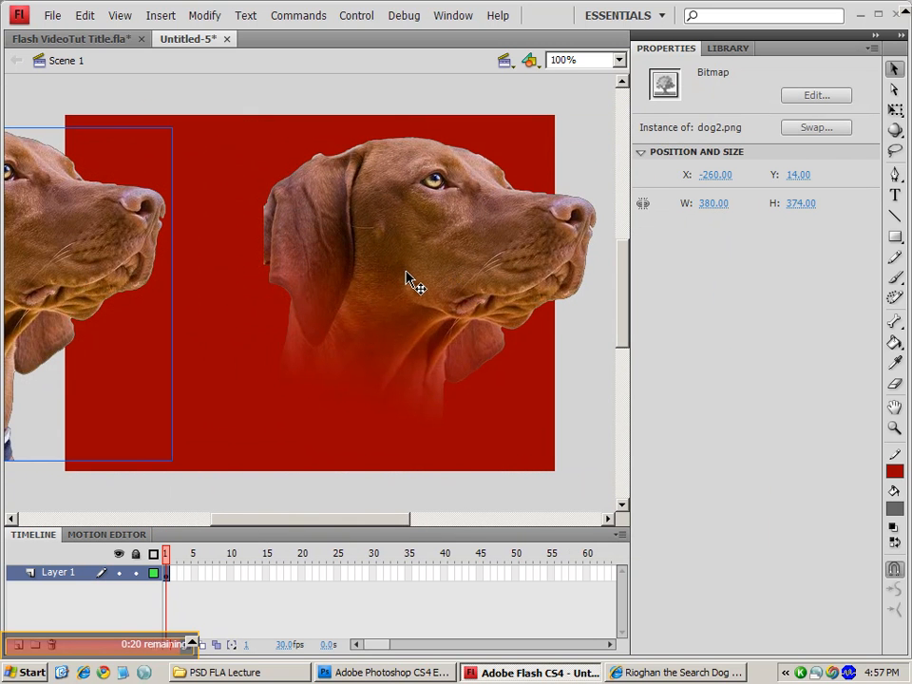
{"action": "left_click_drag", "start_coordinate": [398, 282], "coordinate": [370, 292]}
{"action": "left_click_drag", "start_coordinate": [465, 290], "coordinate": [449, 297]}
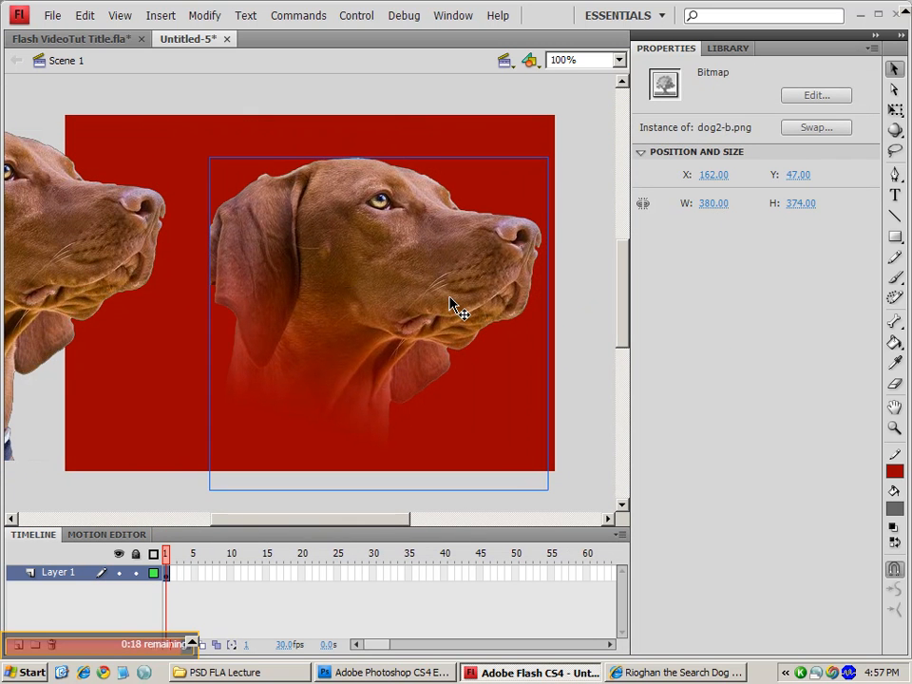
{"action": "left_click", "coordinate": [591, 258]}
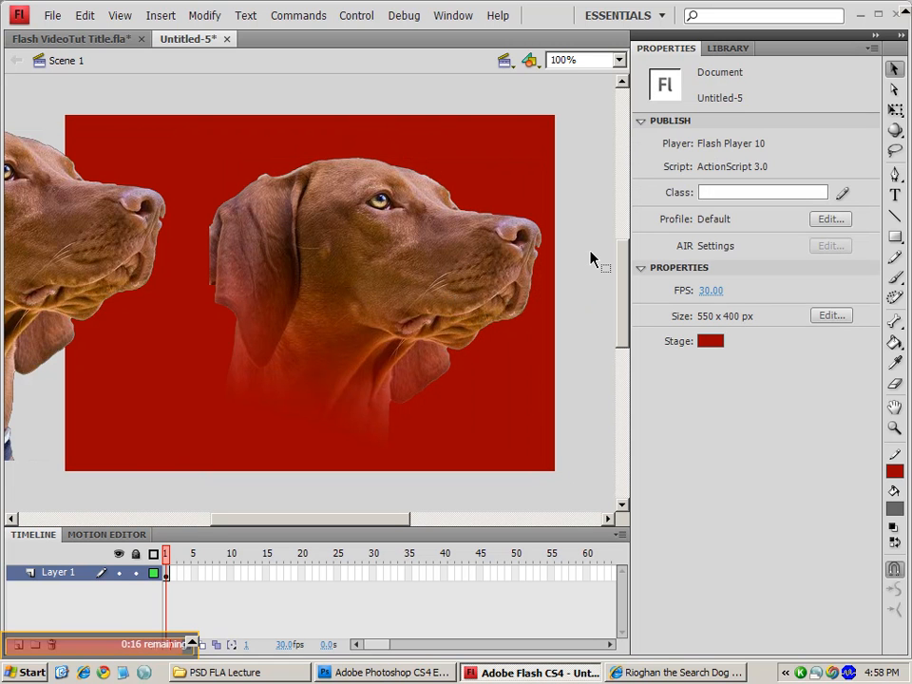